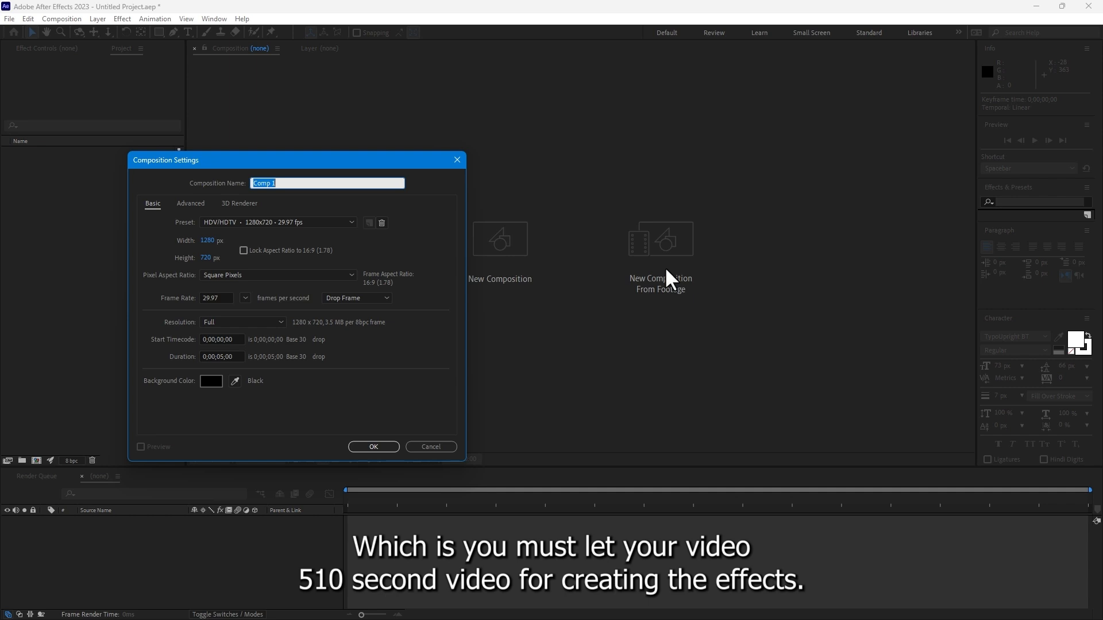
# - Create a composition named "B A" with the HDV/HDTV 1280x720 29.97 fps preset and a black background
pyautogui.moveTo(314, 162); pyautogui.dragTo(531, 210)
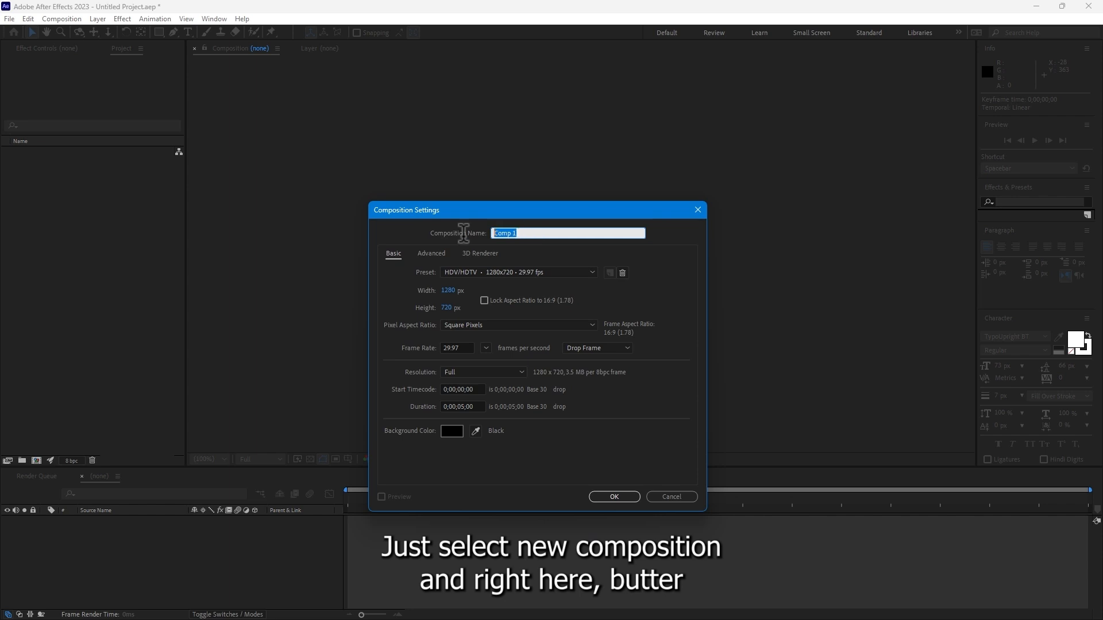
pyautogui.write('B A')
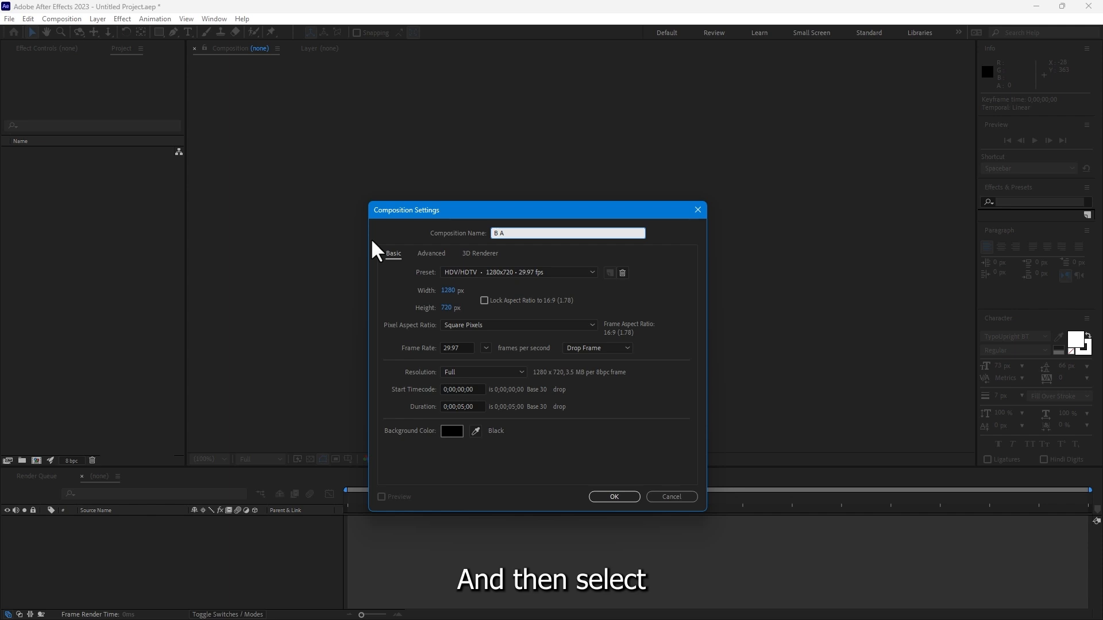
pyautogui.click(482, 272)
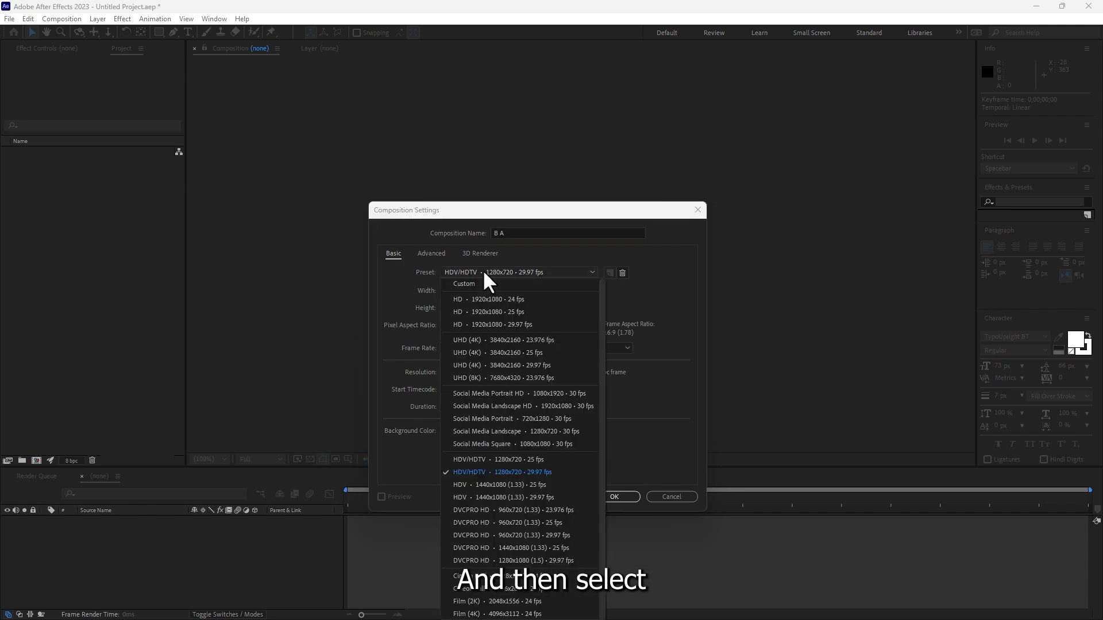
pyautogui.click(542, 474)
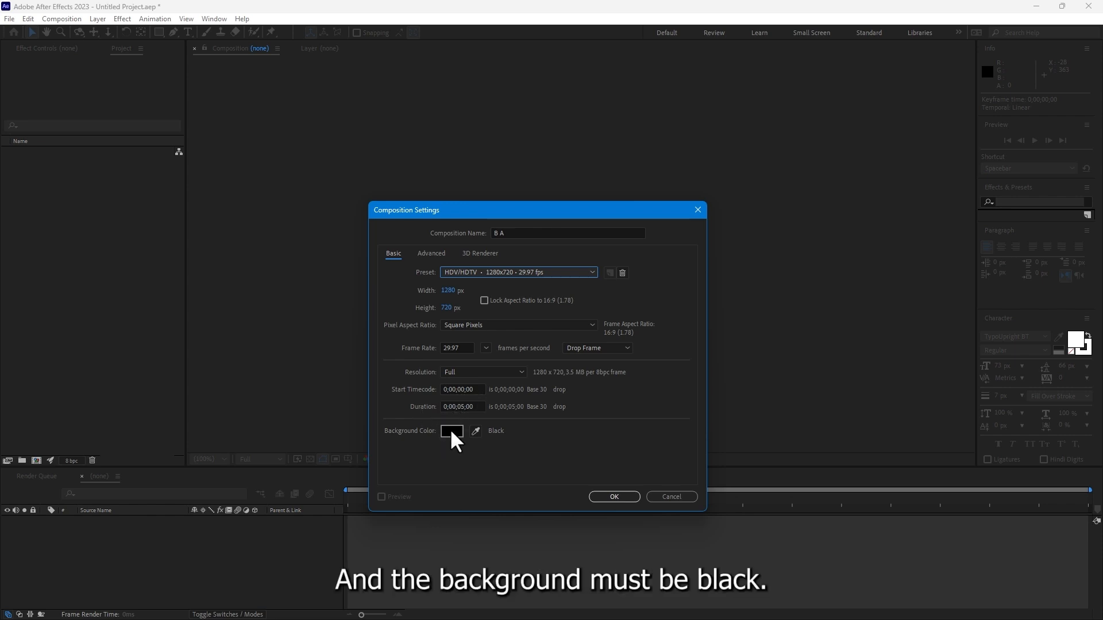
pyautogui.click(600, 496)
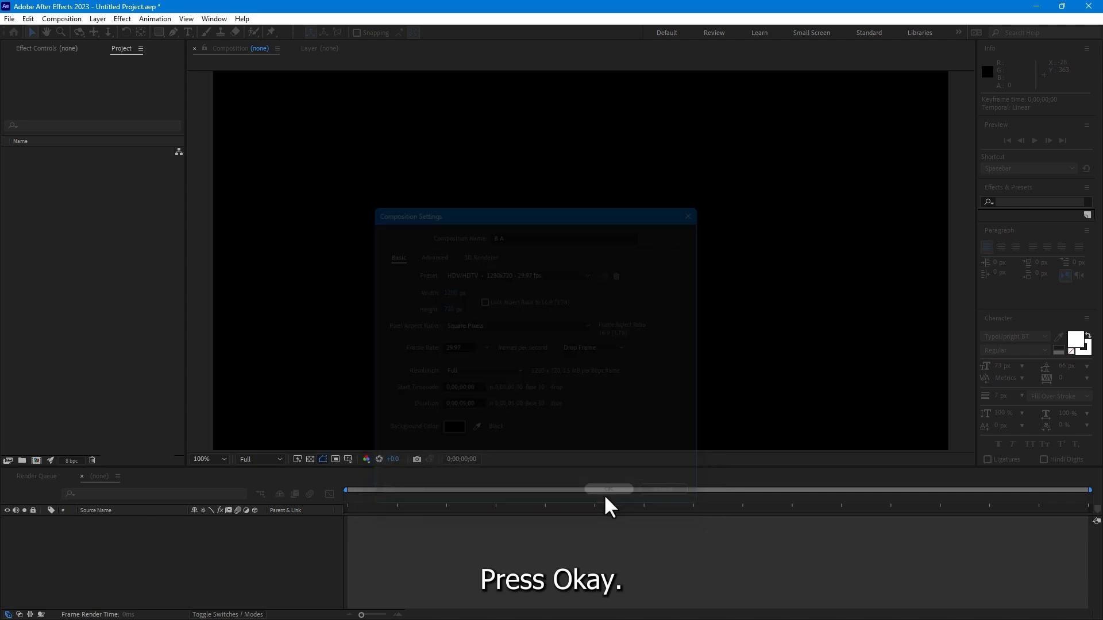
# - Turn on the Title/Action Safe guides and set the composition preview to full resolution at Fit magnification
pyautogui.click(348, 459)
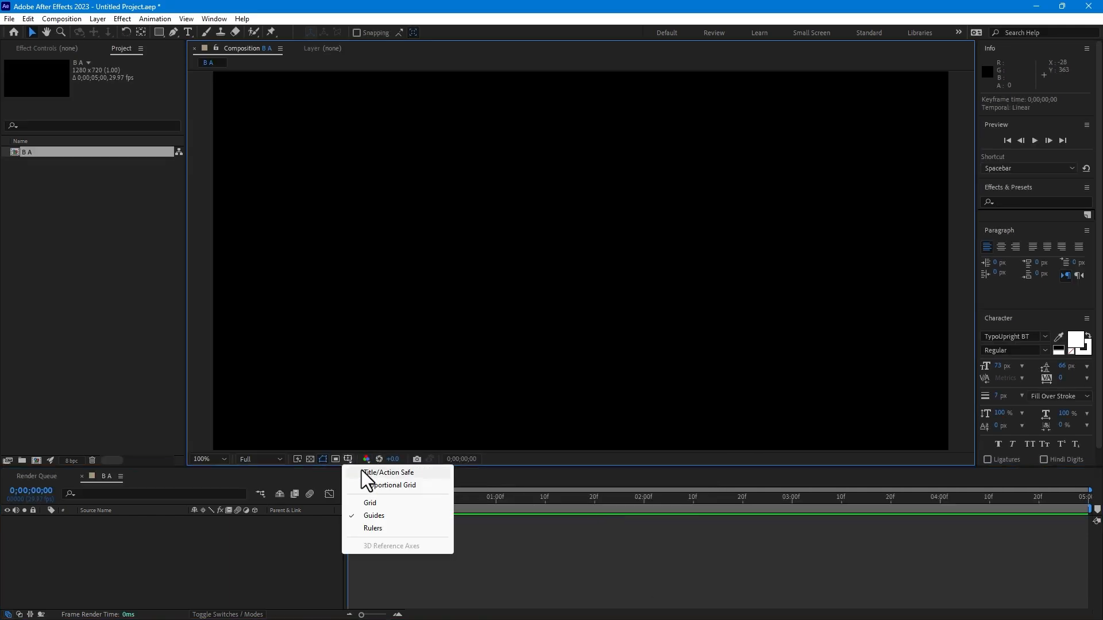
pyautogui.click(360, 471)
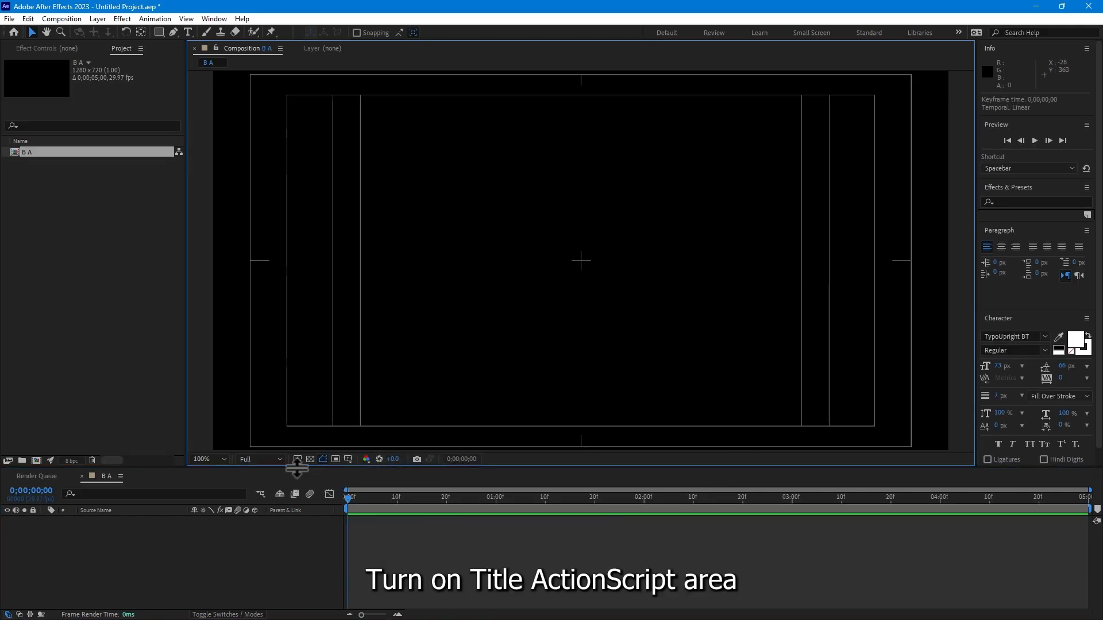
pyautogui.click(241, 460)
pyautogui.click(251, 486)
pyautogui.click(209, 459)
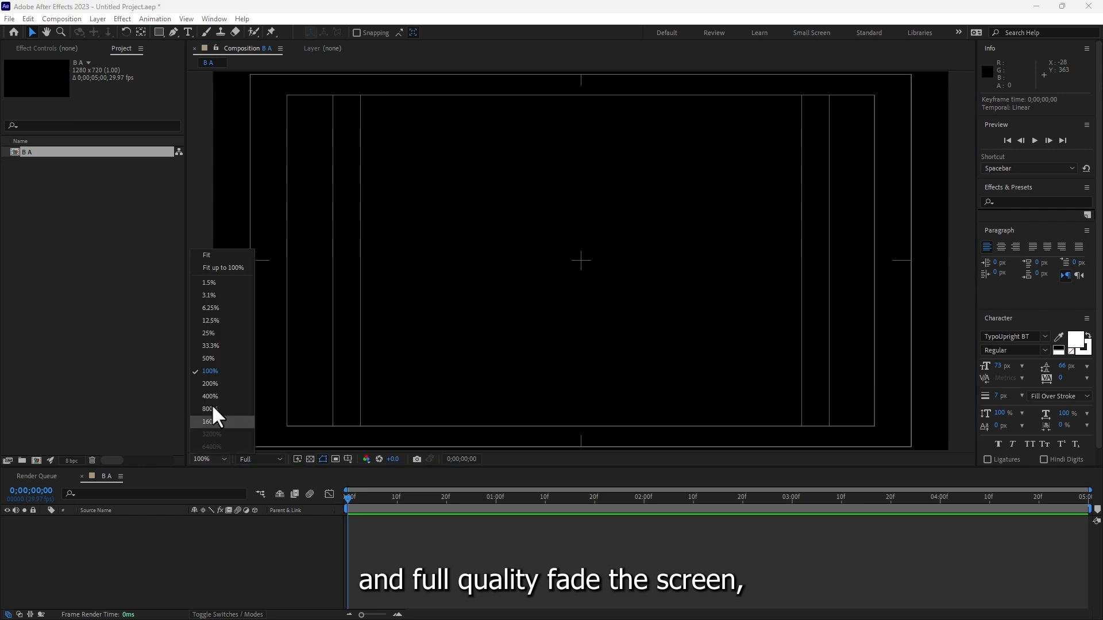
pyautogui.click(213, 257)
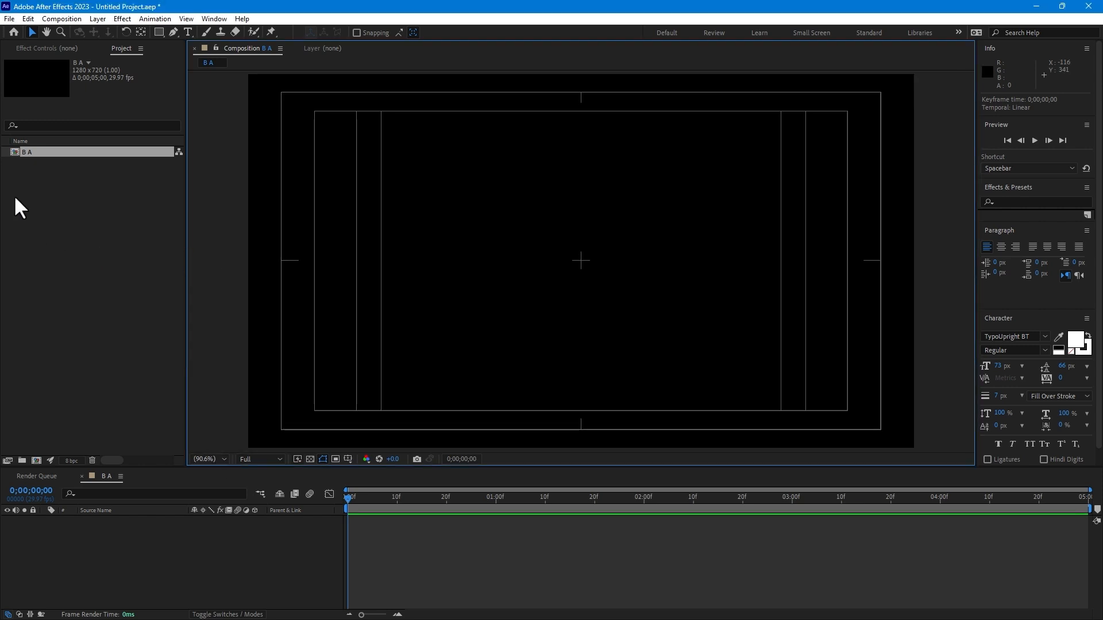
# - Import Butterfly copy.ai from the Desktop as a composition at document size and open that composition
pyautogui.doubleClick(79, 252)
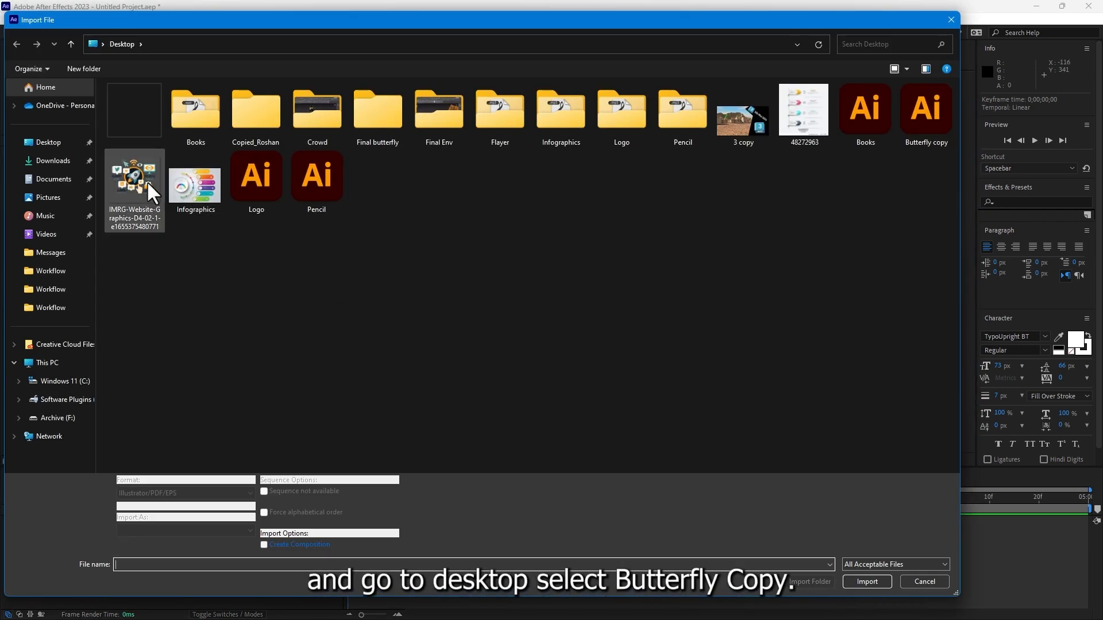
pyautogui.click(41, 143)
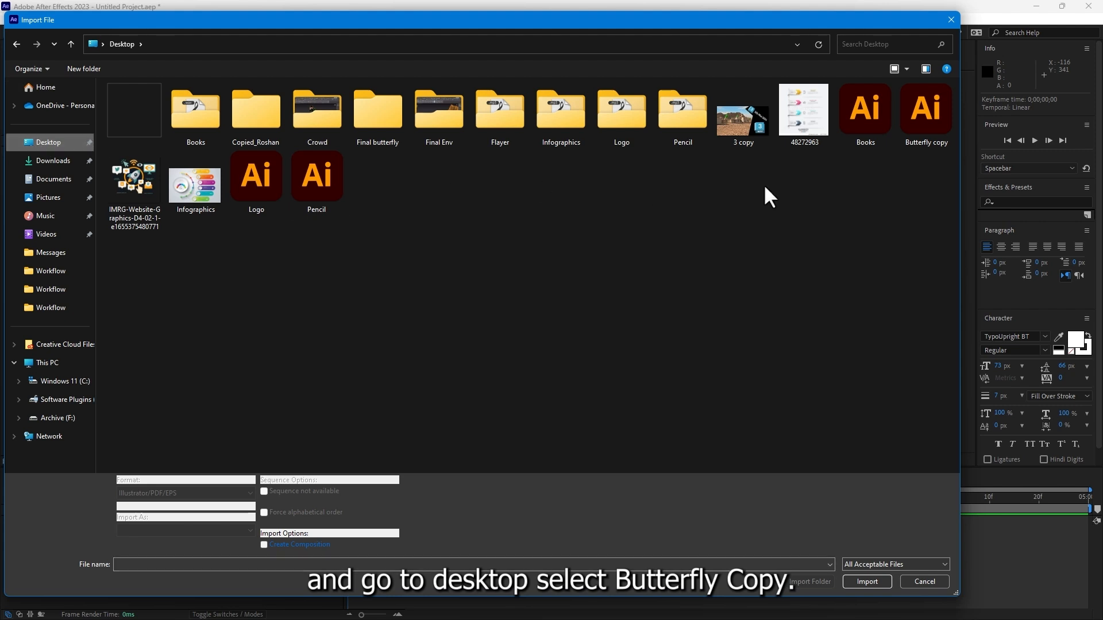
pyautogui.doubleClick(916, 120)
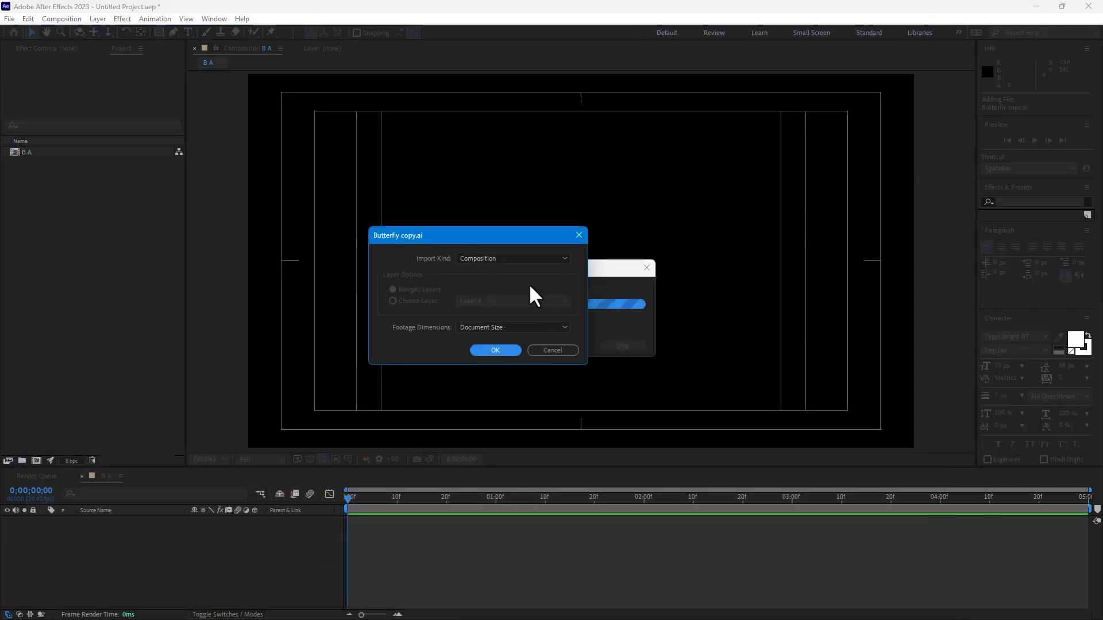
pyautogui.click(508, 258)
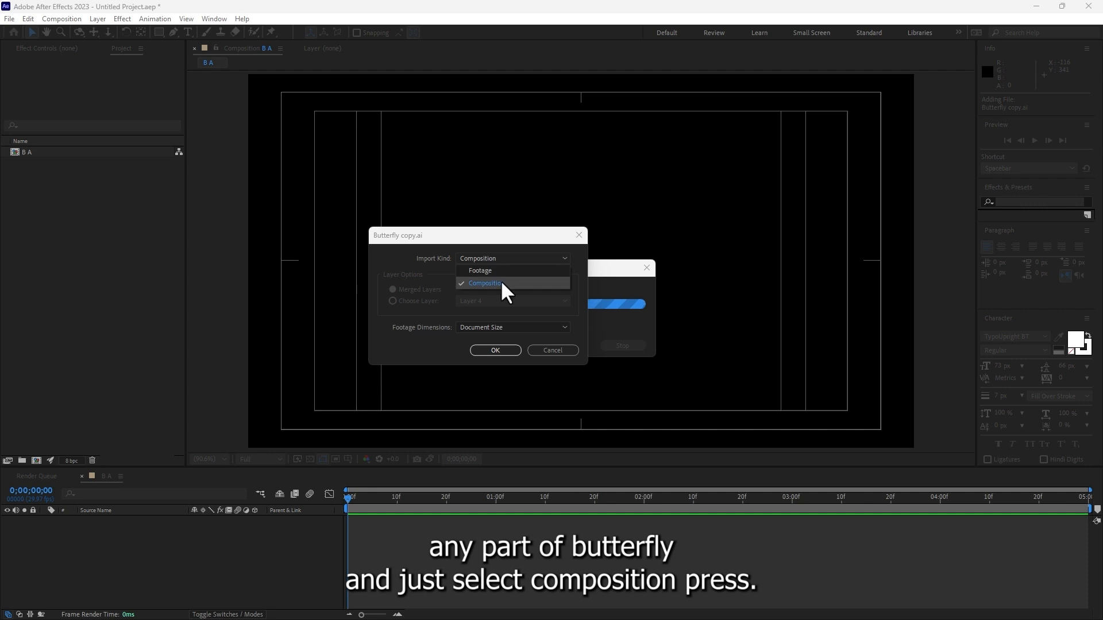
pyautogui.click(500, 282)
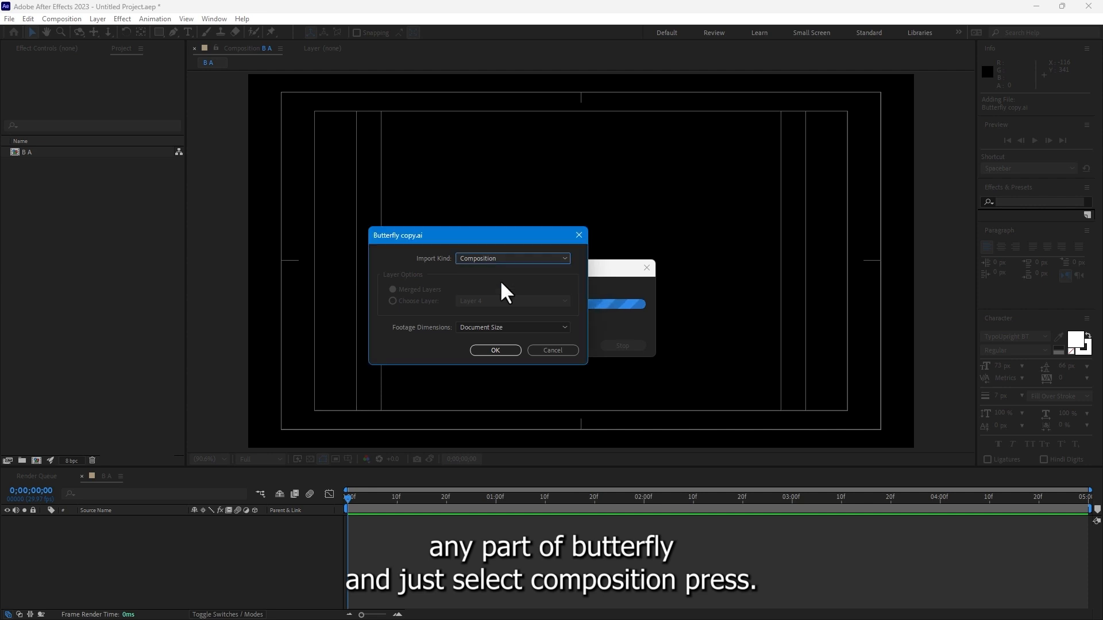
pyautogui.click(485, 352)
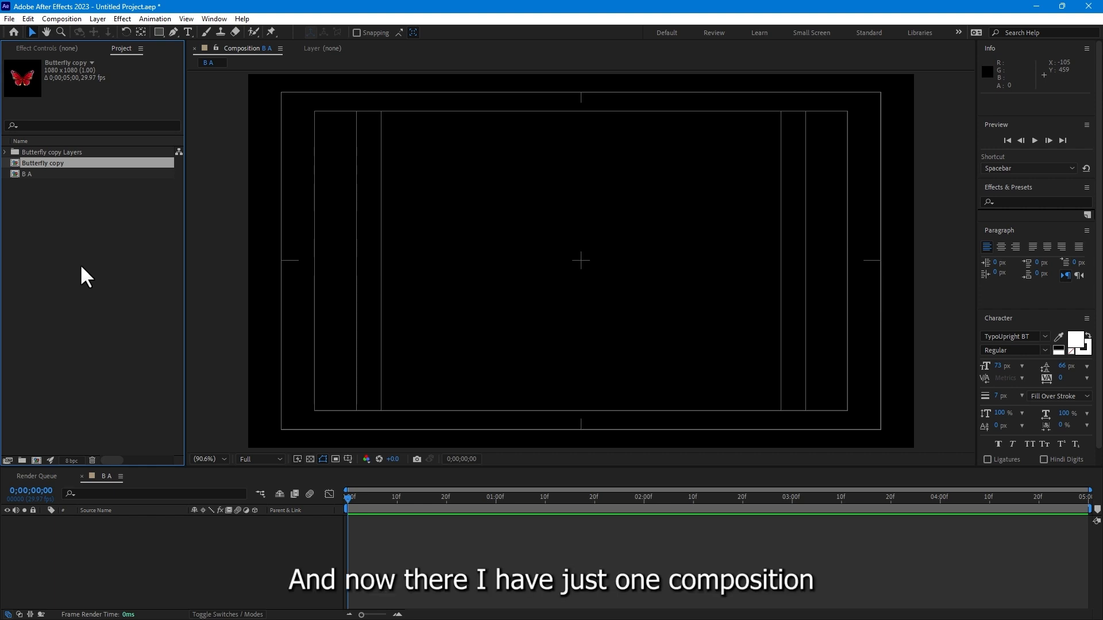
pyautogui.click(101, 521)
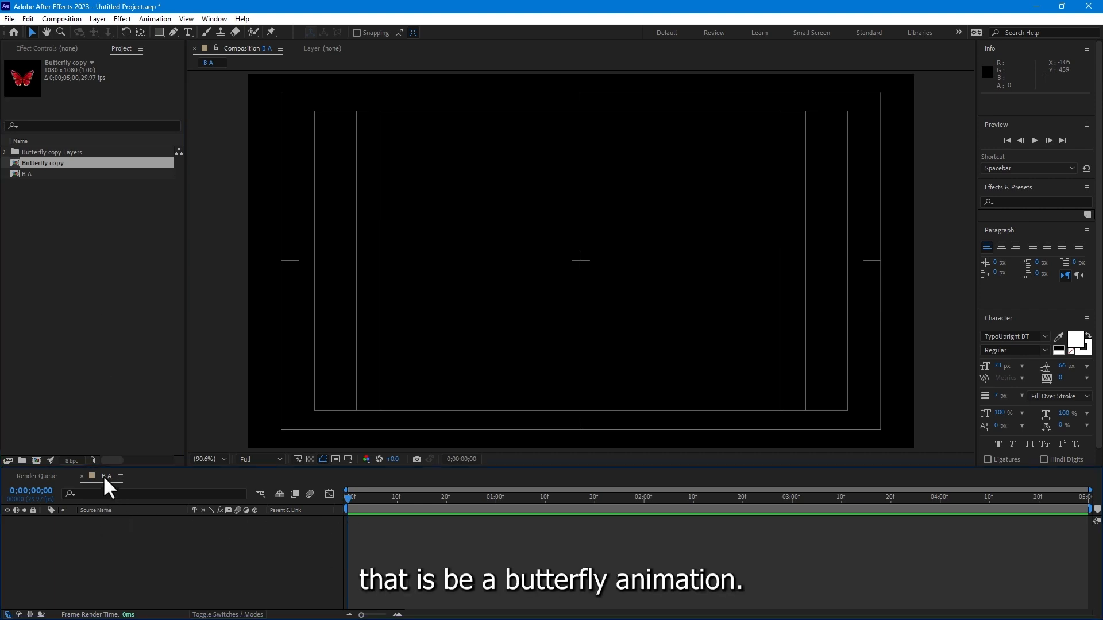
pyautogui.doubleClick(33, 162)
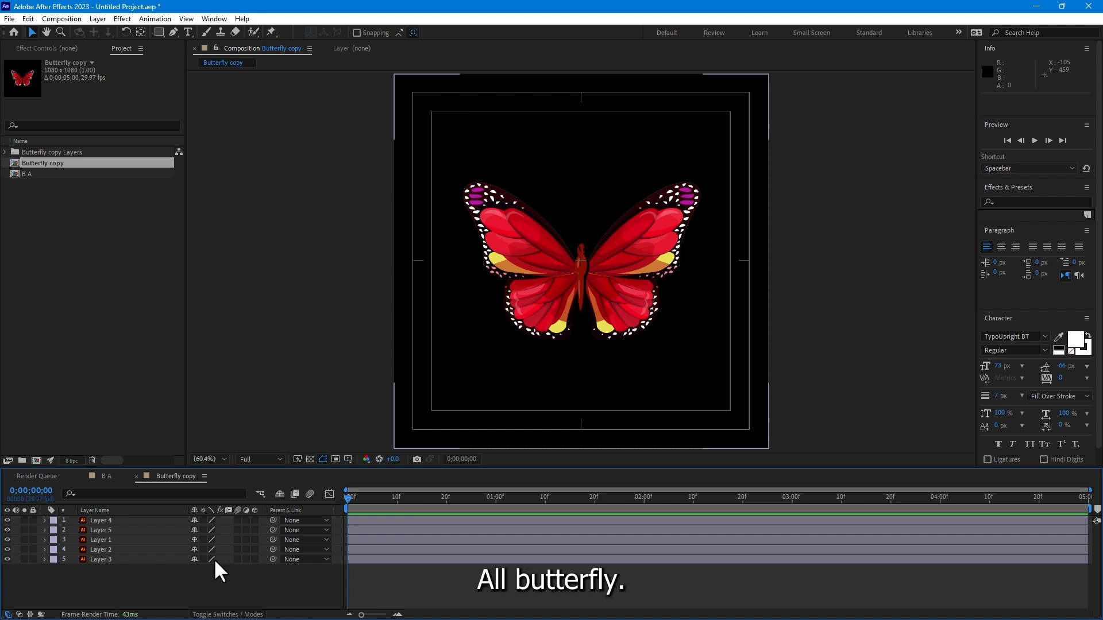
# - Examine which butterfly part each layer holds by selecting the layers and briefly hiding individual ones
pyautogui.moveTo(111, 573); pyautogui.dragTo(99, 514)
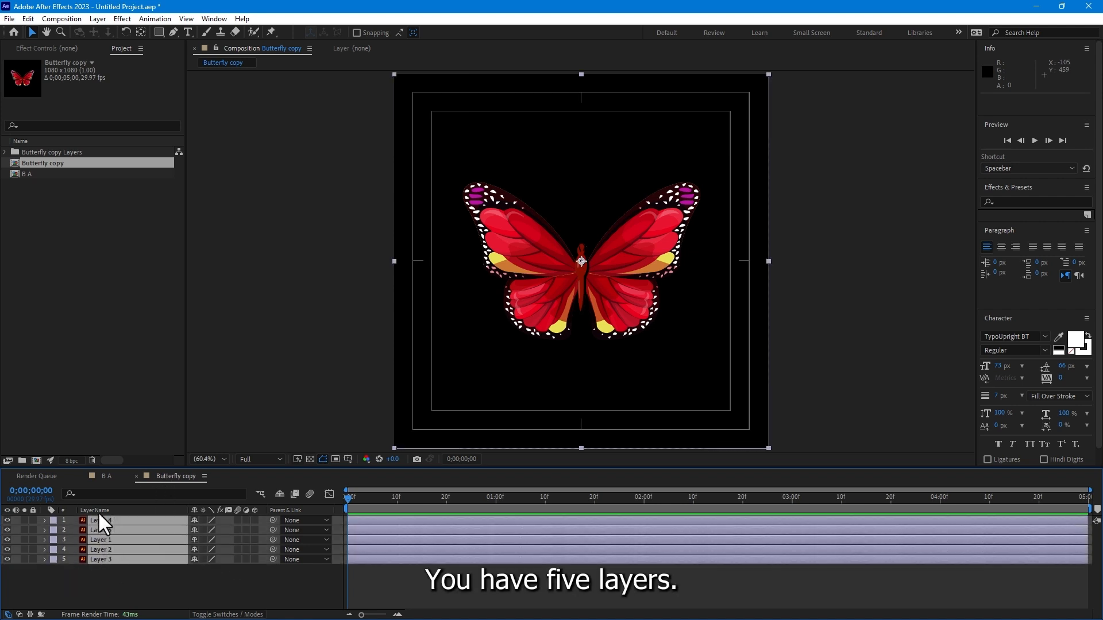
pyautogui.click(102, 572)
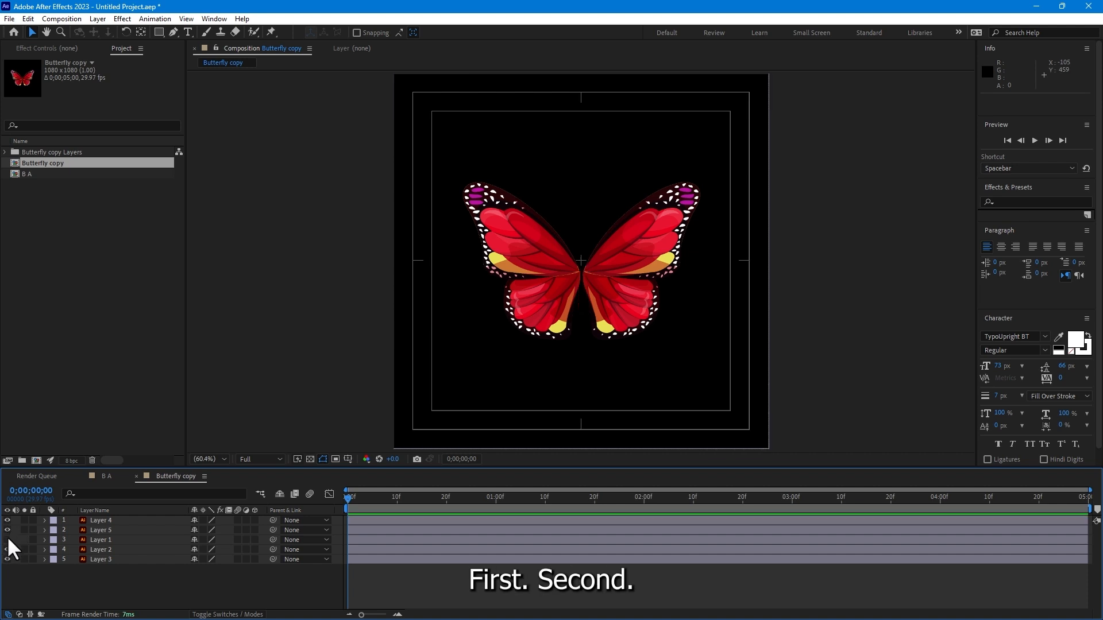
pyautogui.click(7, 550)
pyautogui.click(8, 549)
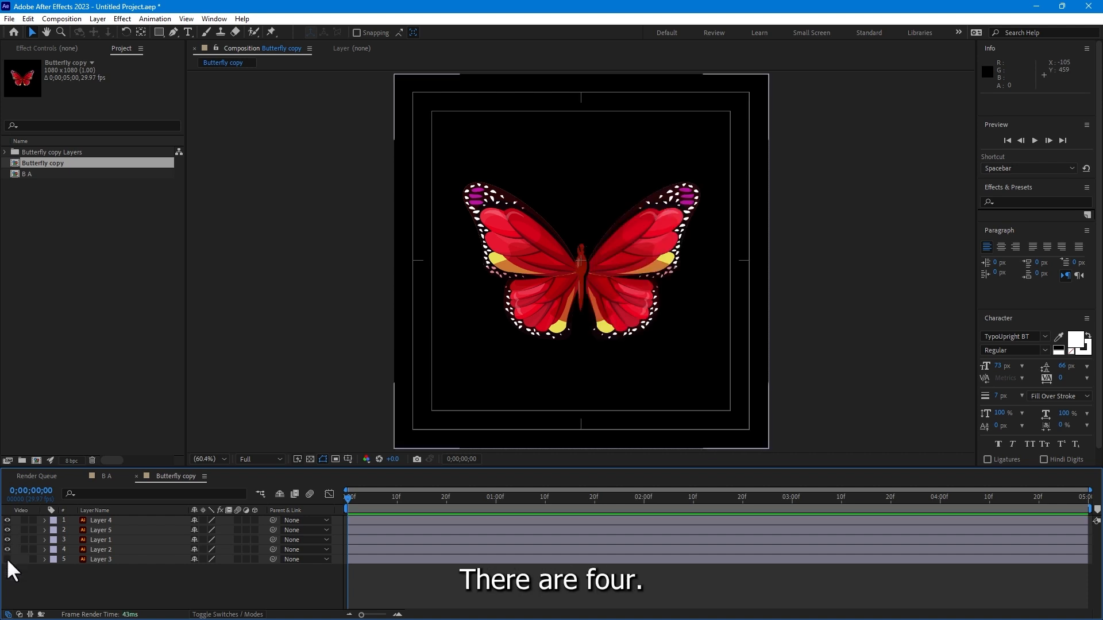
pyautogui.click(7, 559)
pyautogui.click(7, 559)
pyautogui.click(102, 558)
pyautogui.click(105, 549)
pyautogui.click(112, 539)
pyautogui.click(115, 530)
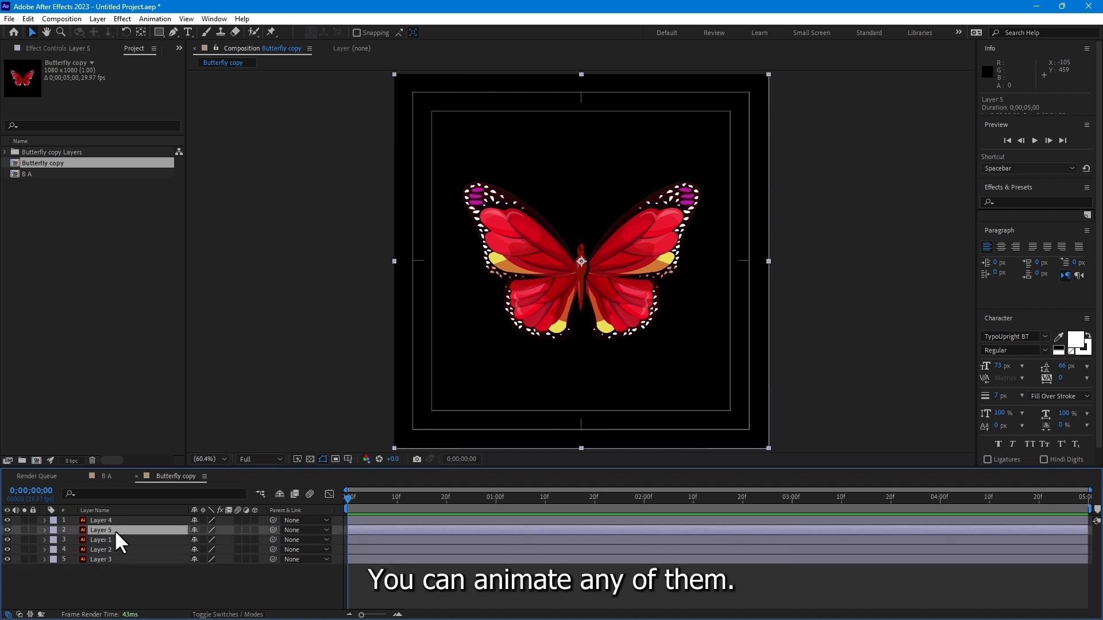
# - Move Layer 3's anchor point about 46 px down along the centre line of the butterfly's body
pyautogui.click(99, 559)
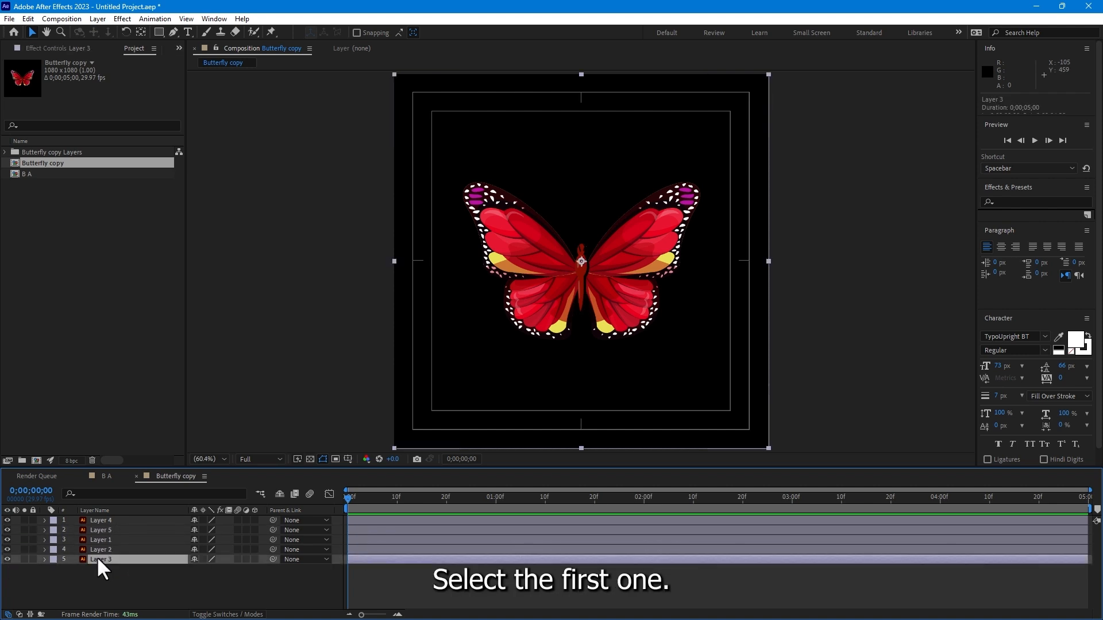
pyautogui.click(7, 559)
pyautogui.click(7, 559)
pyautogui.scroll(5, 563, 260)
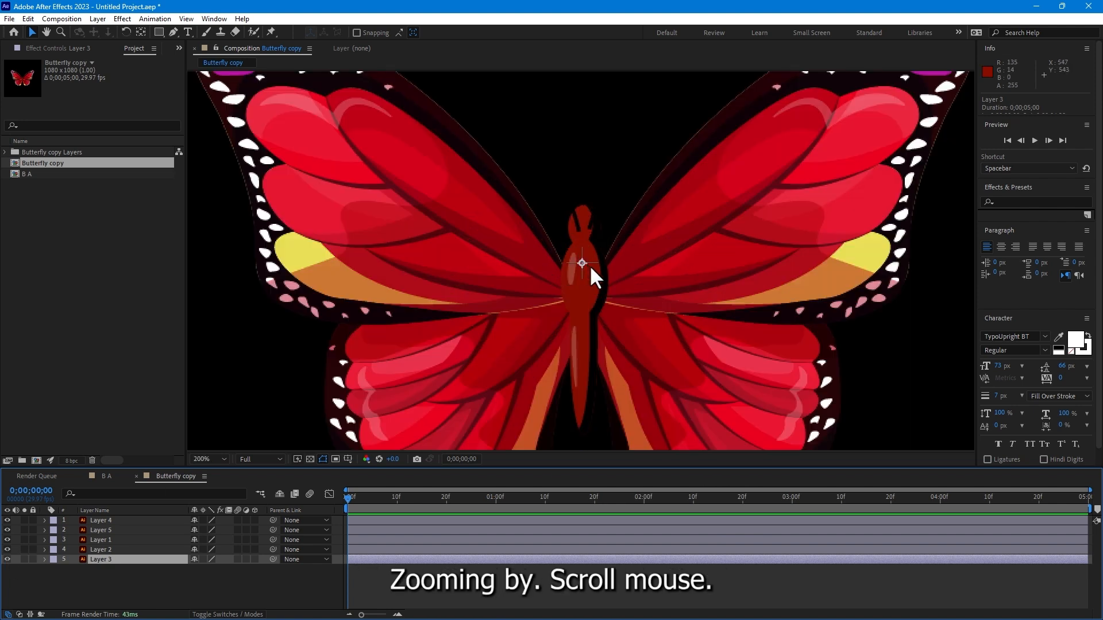
pyautogui.click(140, 33)
pyautogui.moveTo(582, 262); pyautogui.dragTo(584, 315)
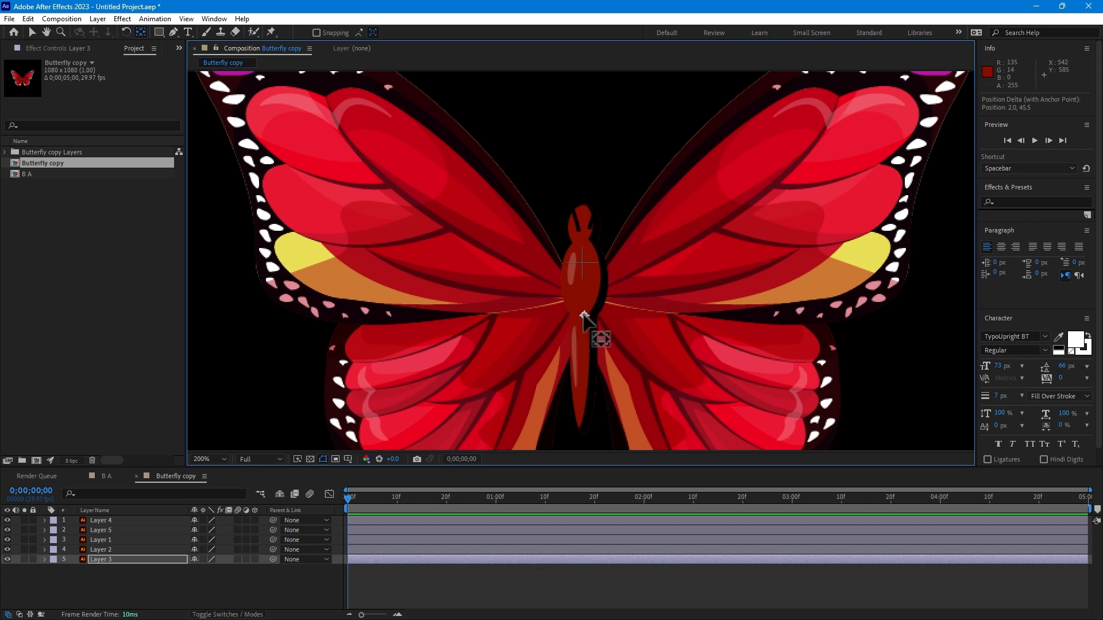
pyautogui.moveTo(584, 315); pyautogui.dragTo(582, 316)
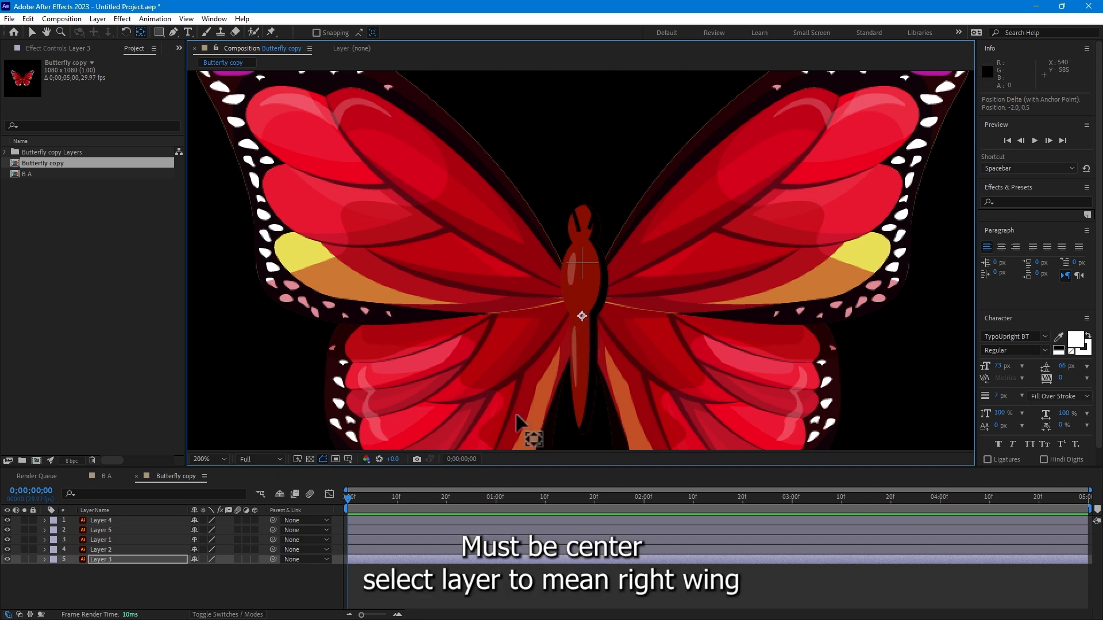
# - Move Layer 2's anchor point about 44.5 px straight down on the butterfly's body
pyautogui.click(104, 550)
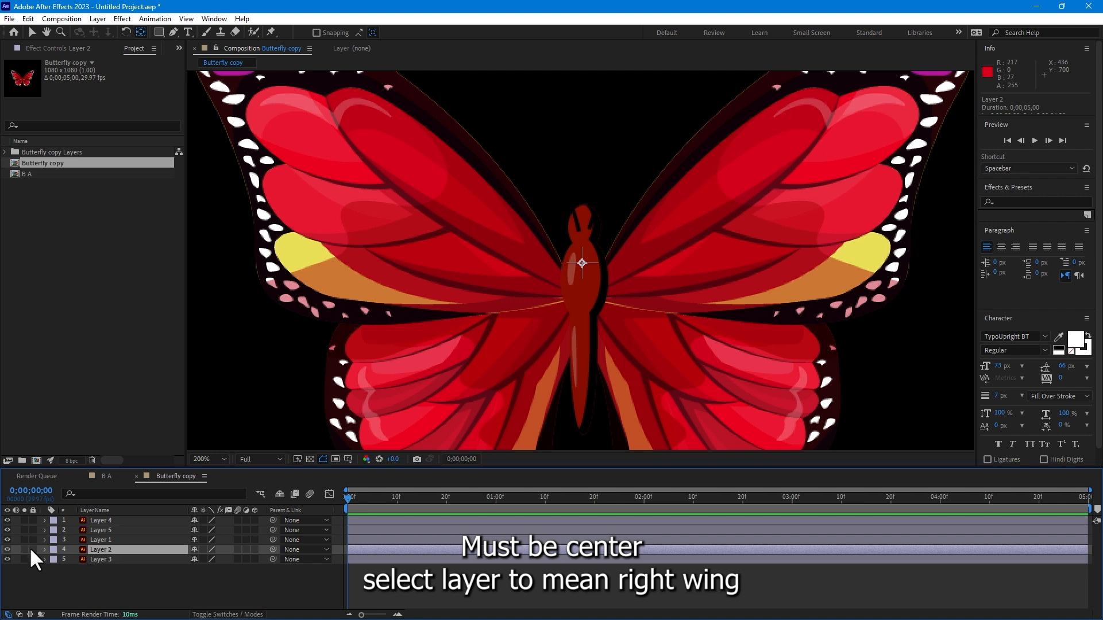
pyautogui.click(8, 545)
pyautogui.click(7, 547)
pyautogui.moveTo(581, 263); pyautogui.dragTo(582, 314)
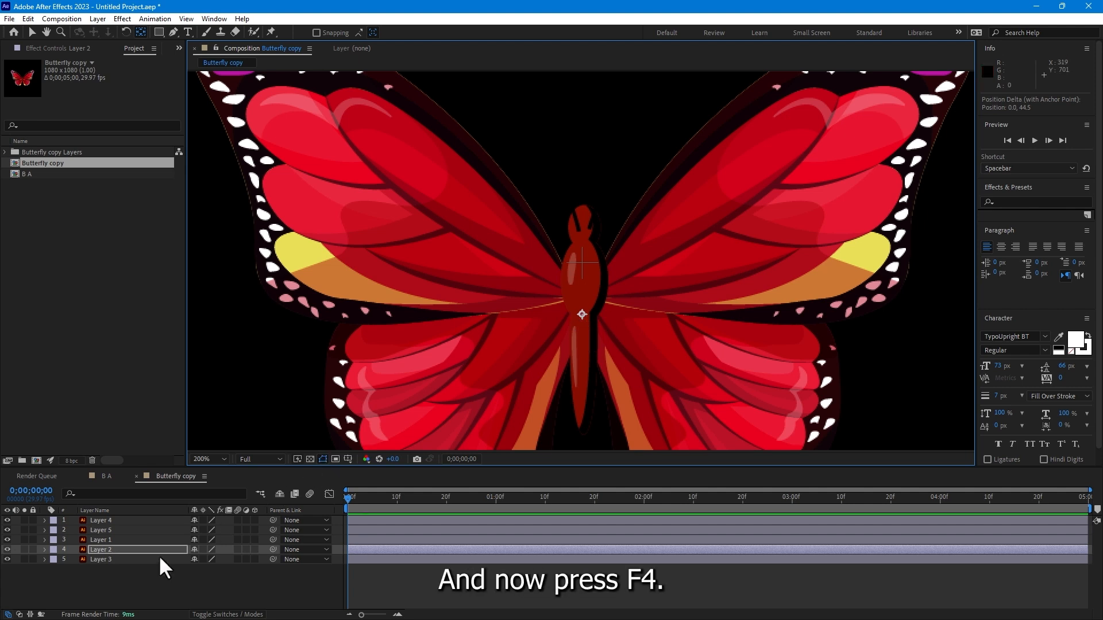
# - Check that the timeline's Switches column is enabled and make all the butterfly layers 3D
pyautogui.press('F4')
pyautogui.press('F4')
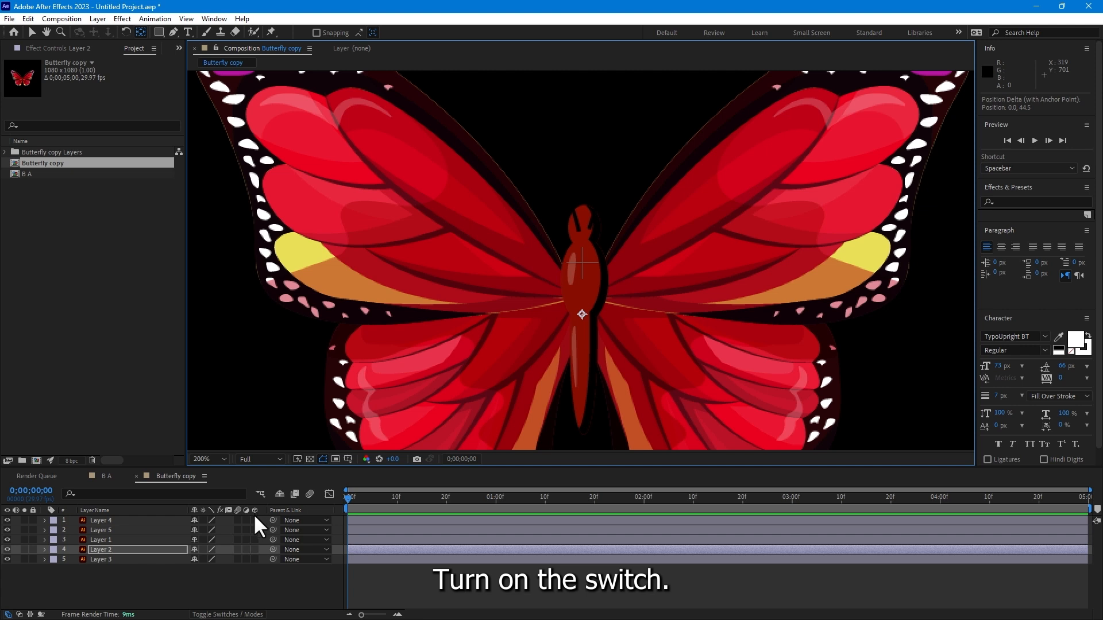
pyautogui.rightClick(314, 510)
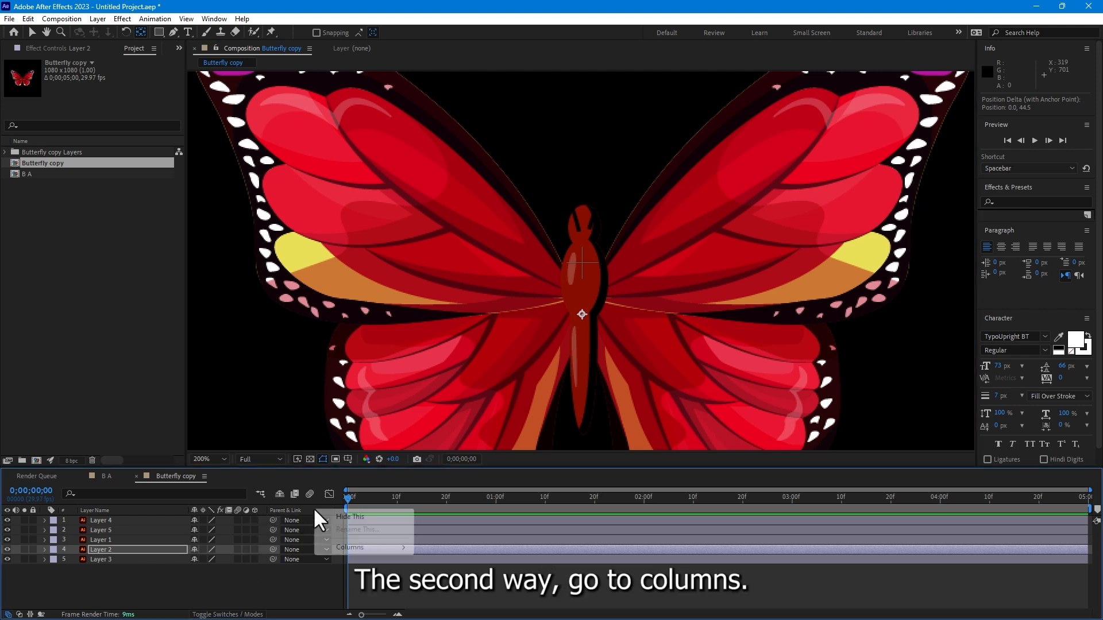
pyautogui.moveTo(347, 549)
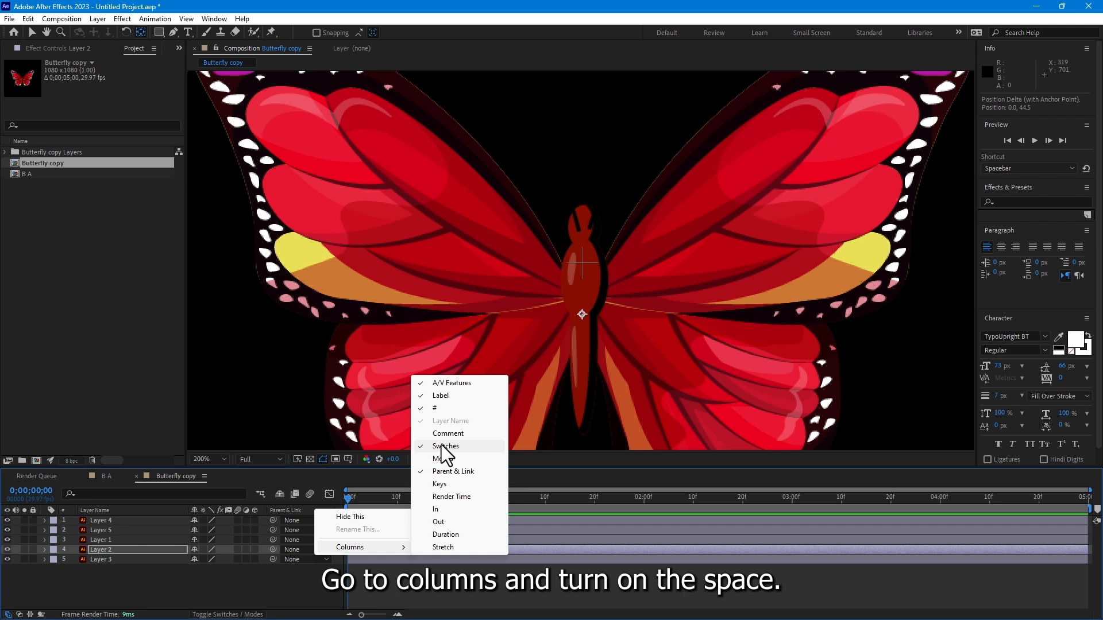
pyautogui.click(242, 598)
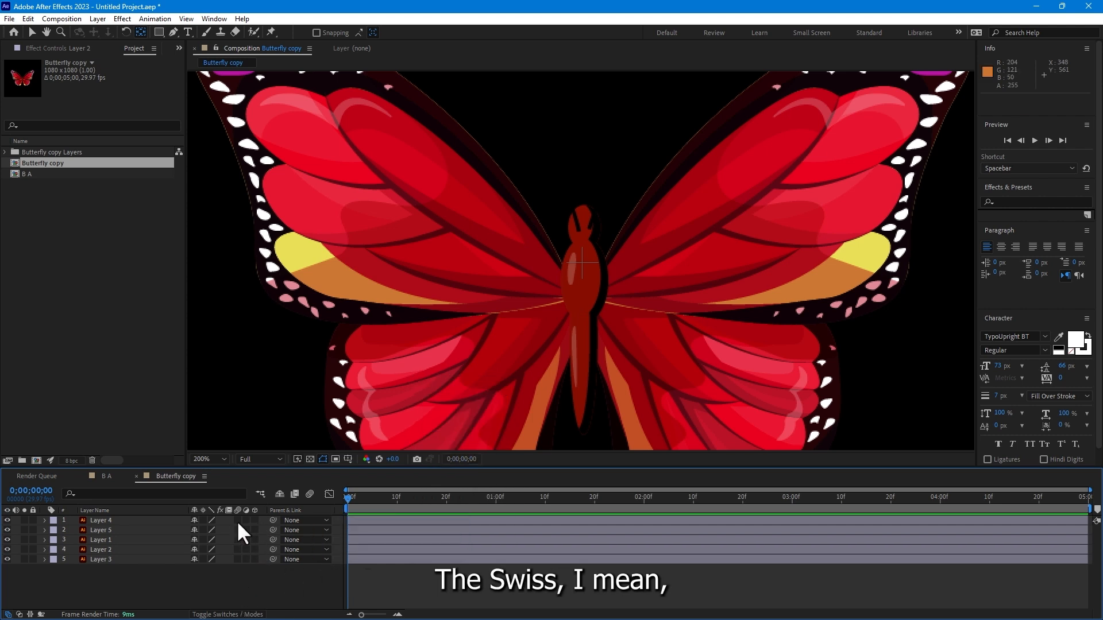
pyautogui.moveTo(257, 519); pyautogui.dragTo(255, 559)
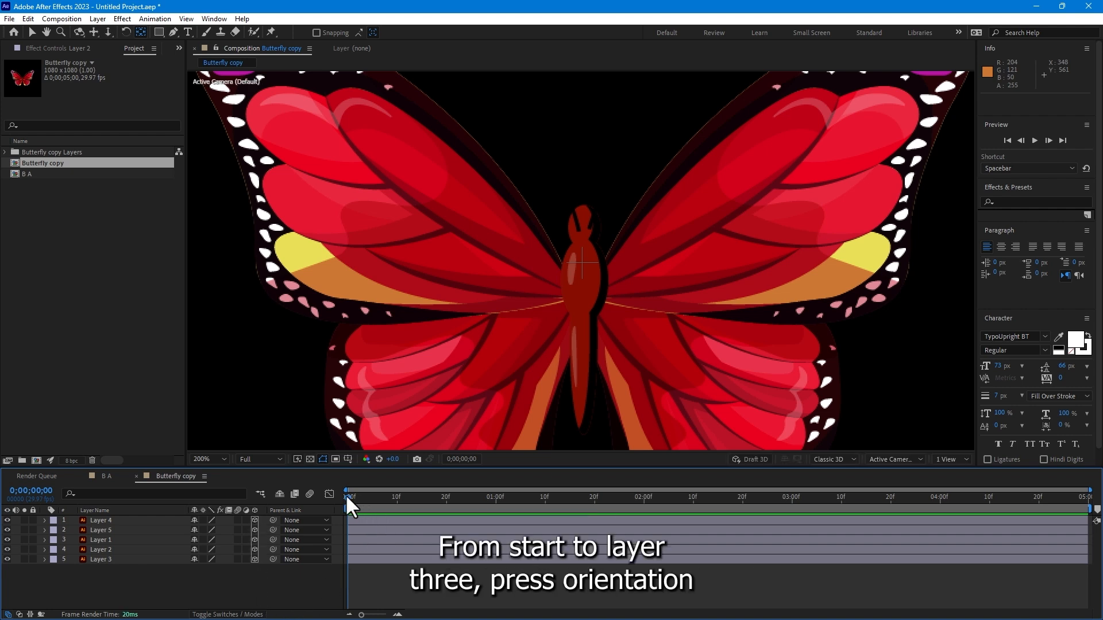
# - Reveal Layer 3's rotation properties and set its Y Rotation to about 50° to fold the wing inward
pyautogui.click(102, 554)
pyautogui.press('r')
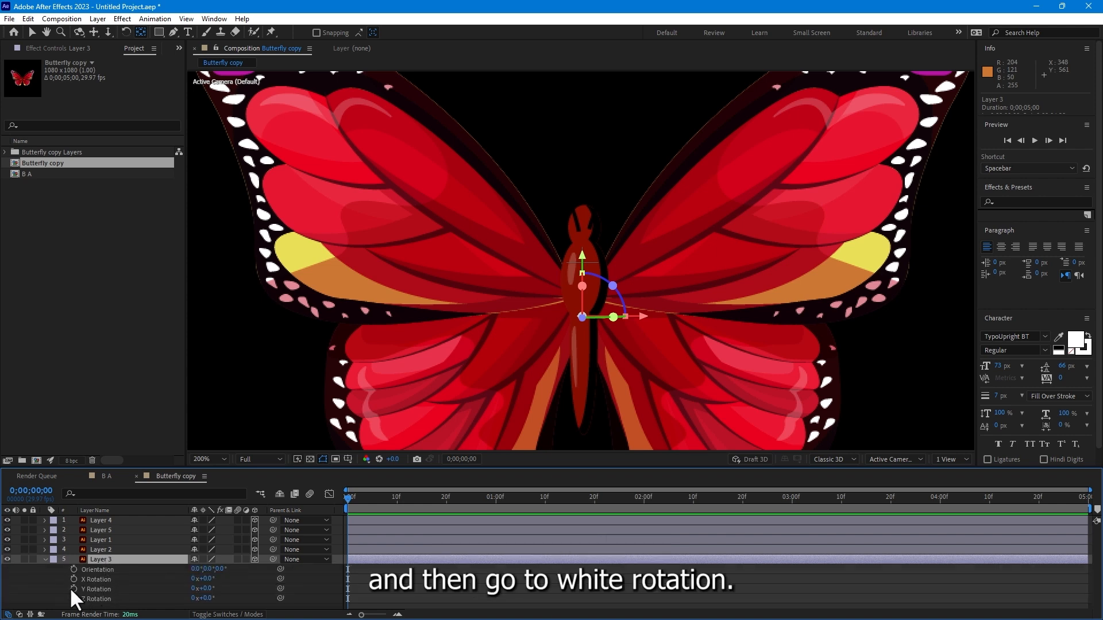
pyautogui.scroll(-4, 491, 390)
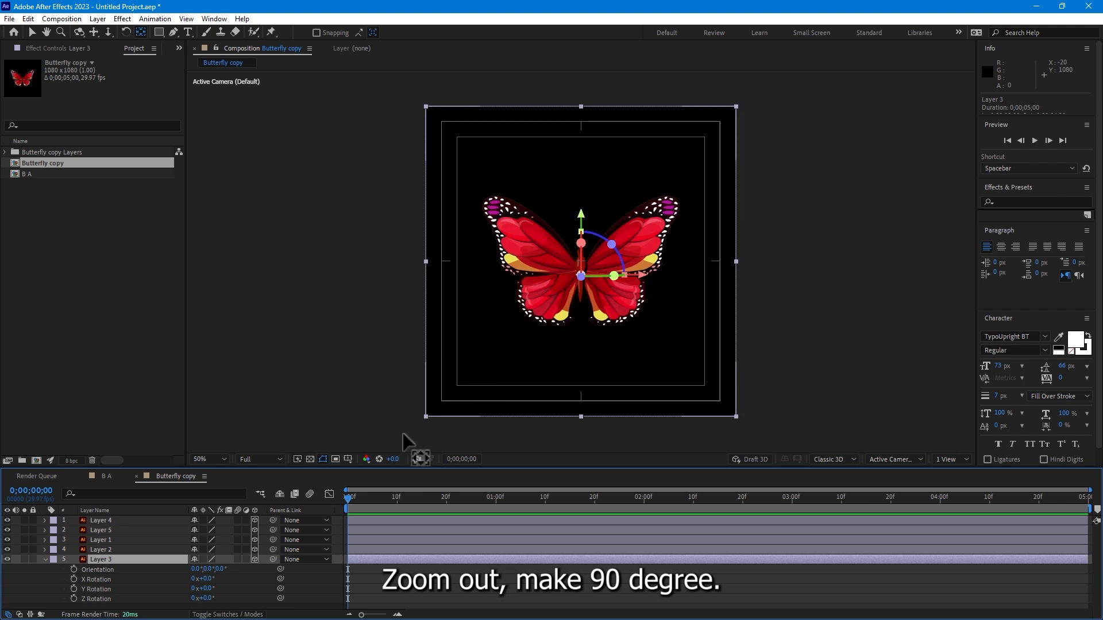
pyautogui.moveTo(206, 588); pyautogui.dragTo(233, 582)
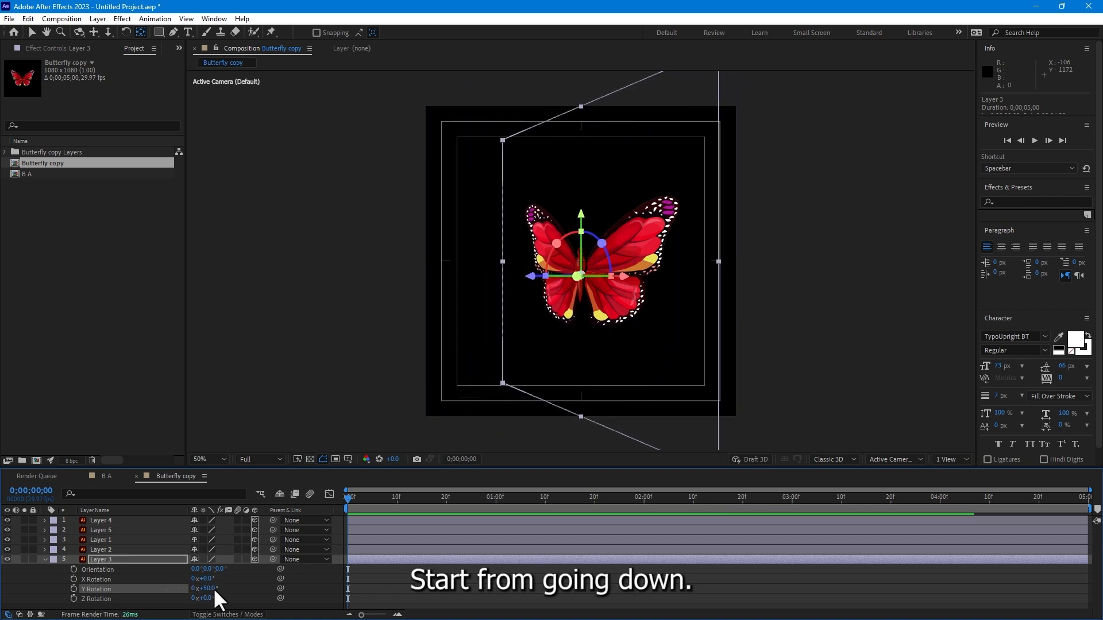
# - Set Layer 3's Y Rotation to 80° and start keyframing it at frame 0
pyautogui.click(208, 588)
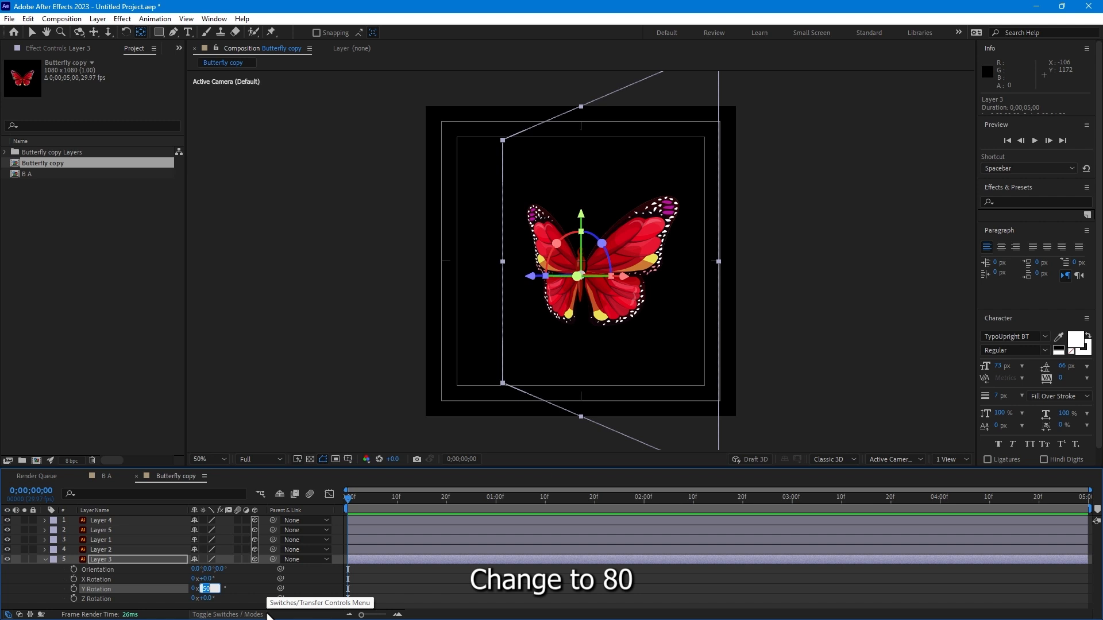
pyautogui.press('Return')
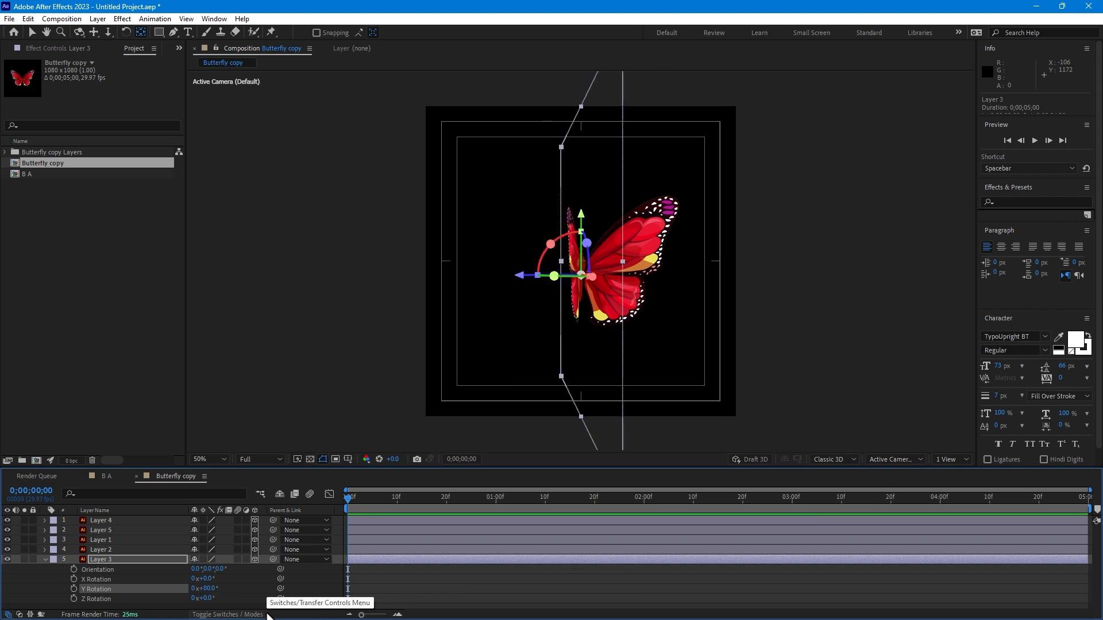
pyautogui.click(73, 589)
# - Add a Y Rotation keyframe of -80° to Layer 3 at frame 10
pyautogui.click(396, 498)
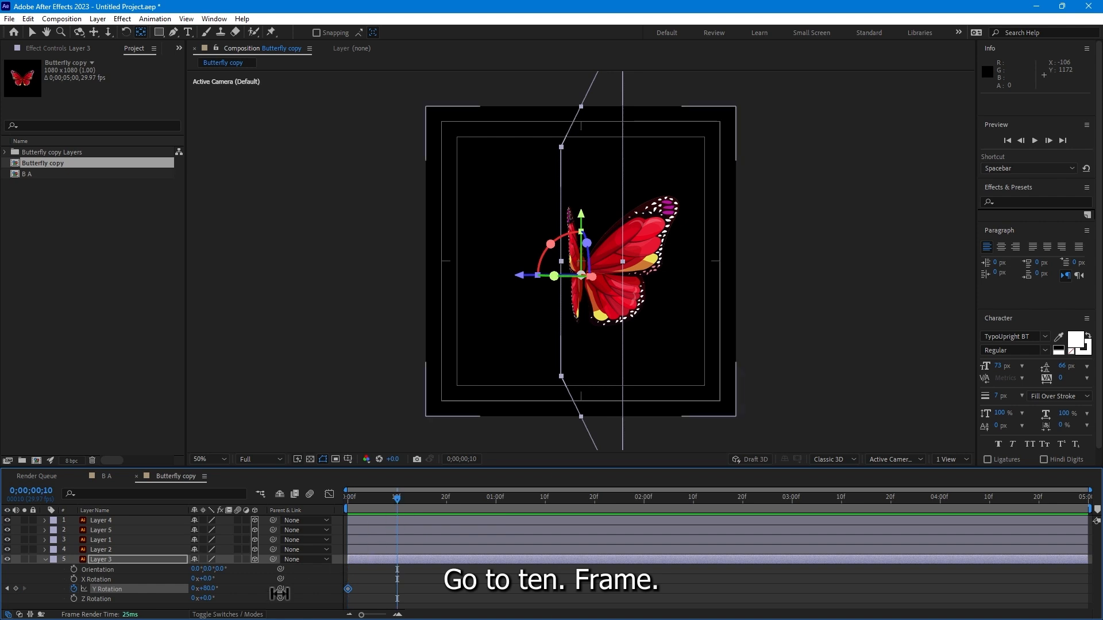
pyautogui.click(208, 589)
pyautogui.write('-8')
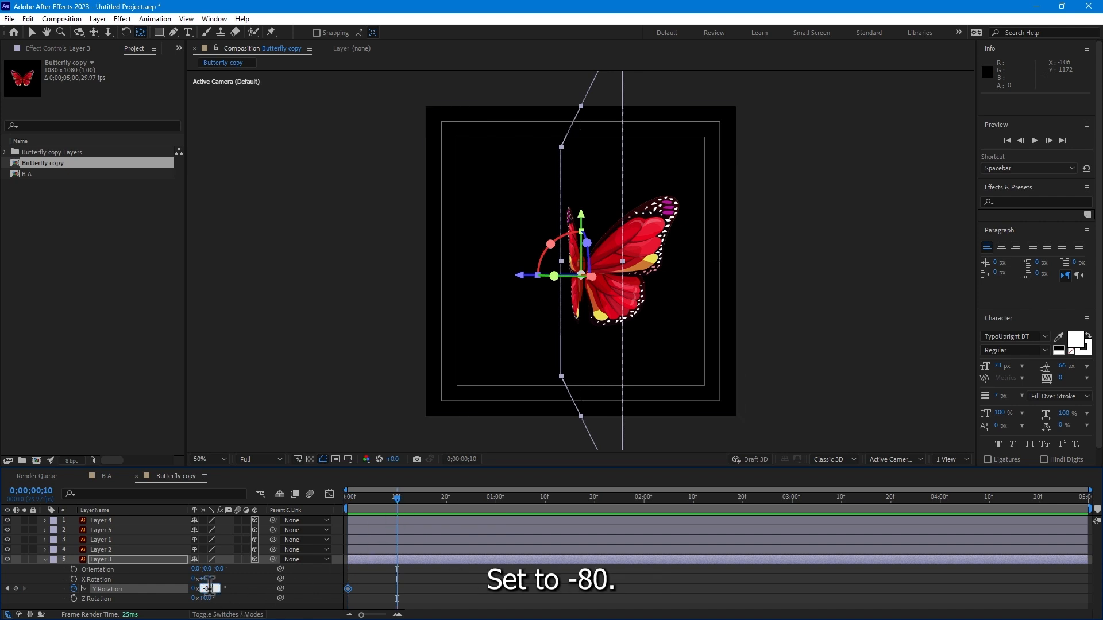
pyautogui.write('0')
pyautogui.press('Return')
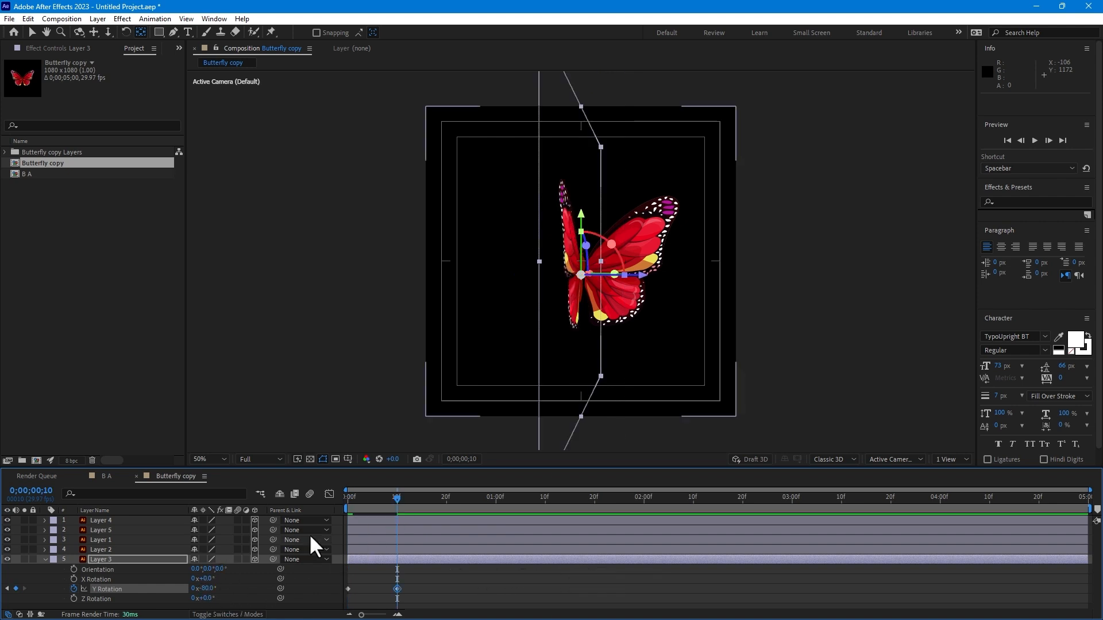
# - Return to frame 0, set Layer 2's Y Rotation to -80° and start keyframing it there
pyautogui.moveTo(392, 495); pyautogui.dragTo(330, 501)
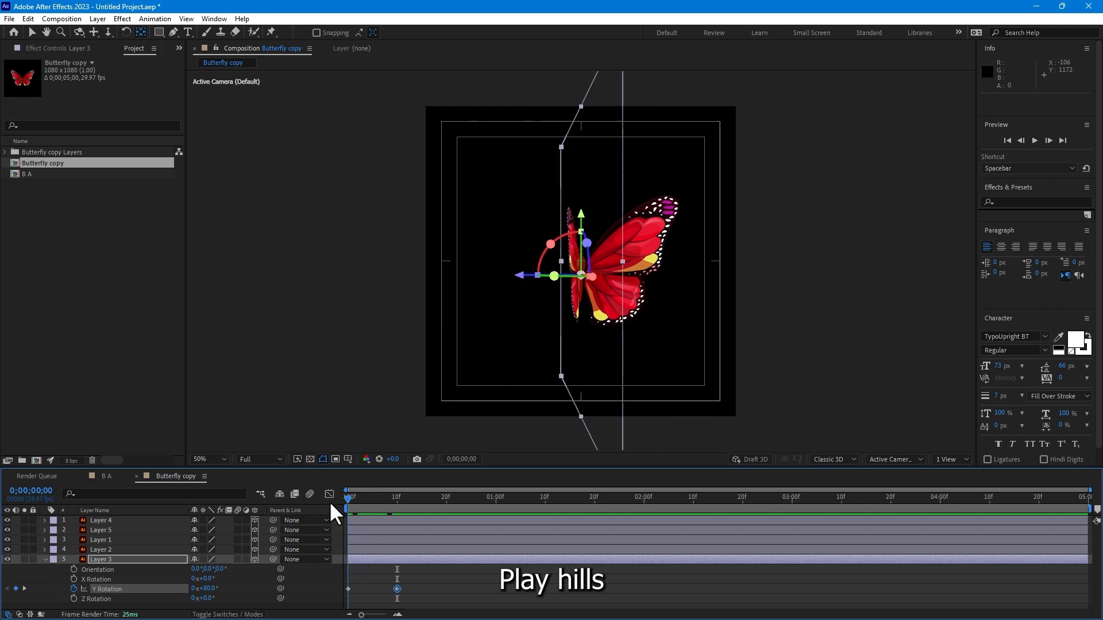
pyautogui.click(101, 550)
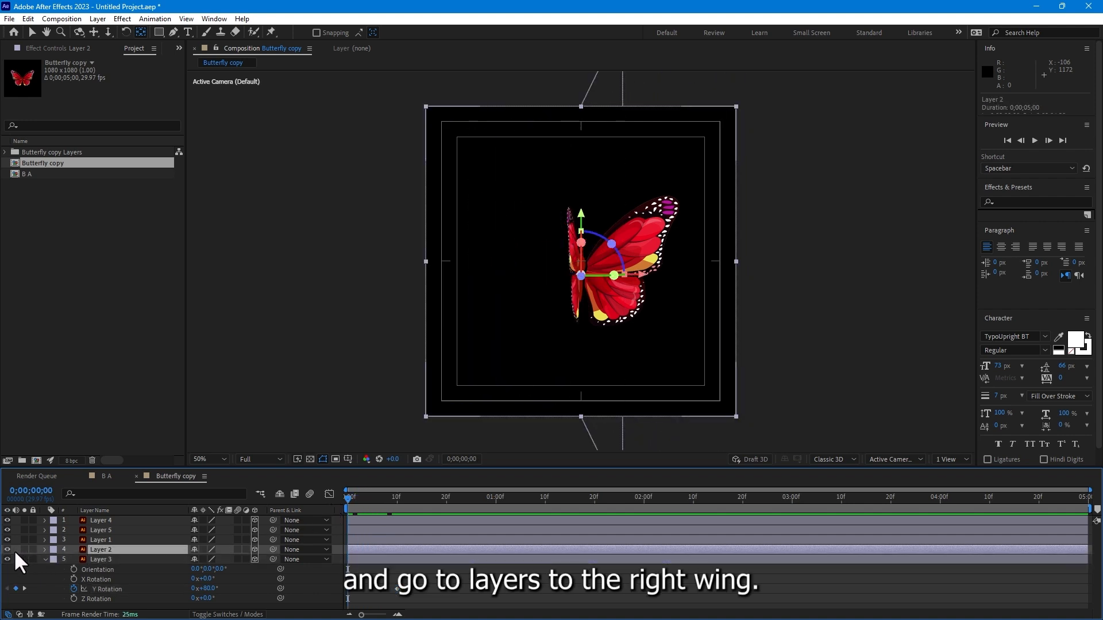
pyautogui.press('r')
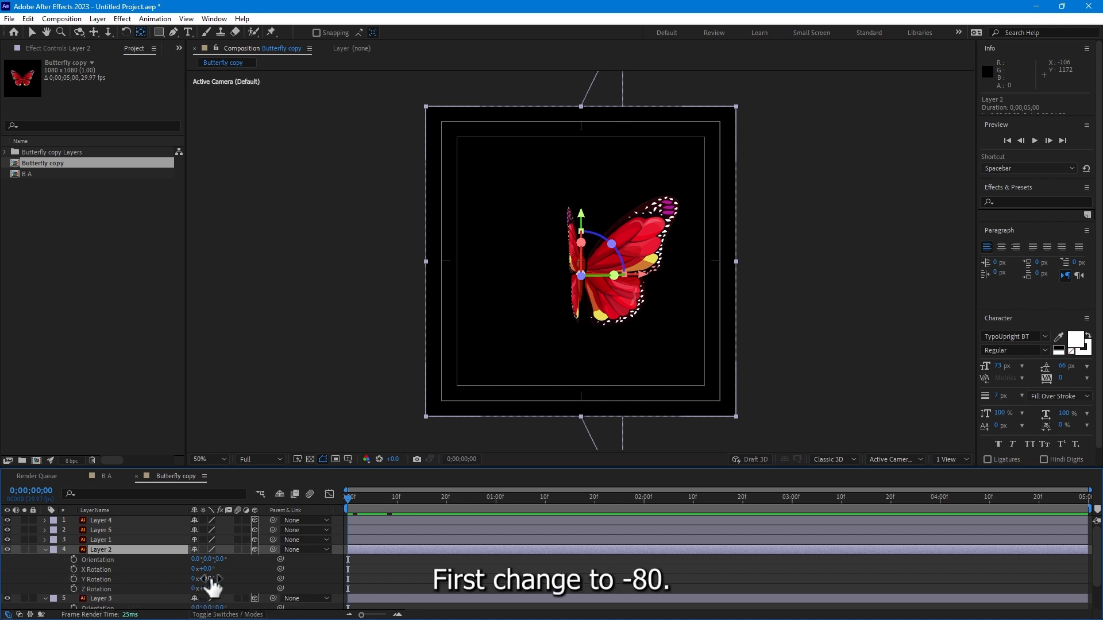
pyautogui.write('-80')
pyautogui.press('Return')
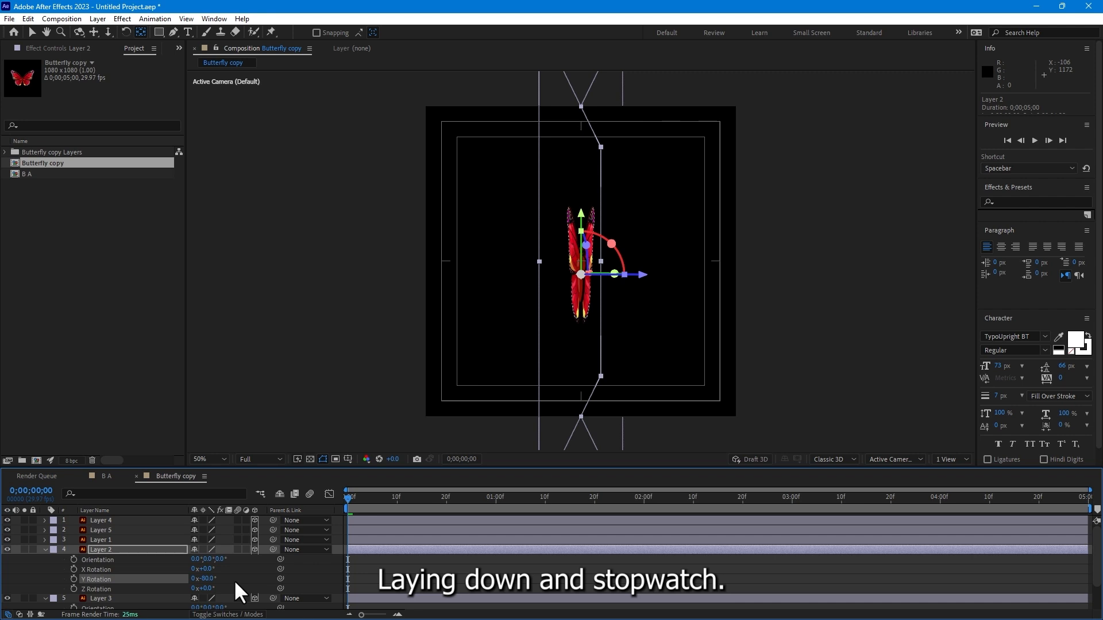
pyautogui.click(74, 579)
pyautogui.scroll(-1, 353, 578)
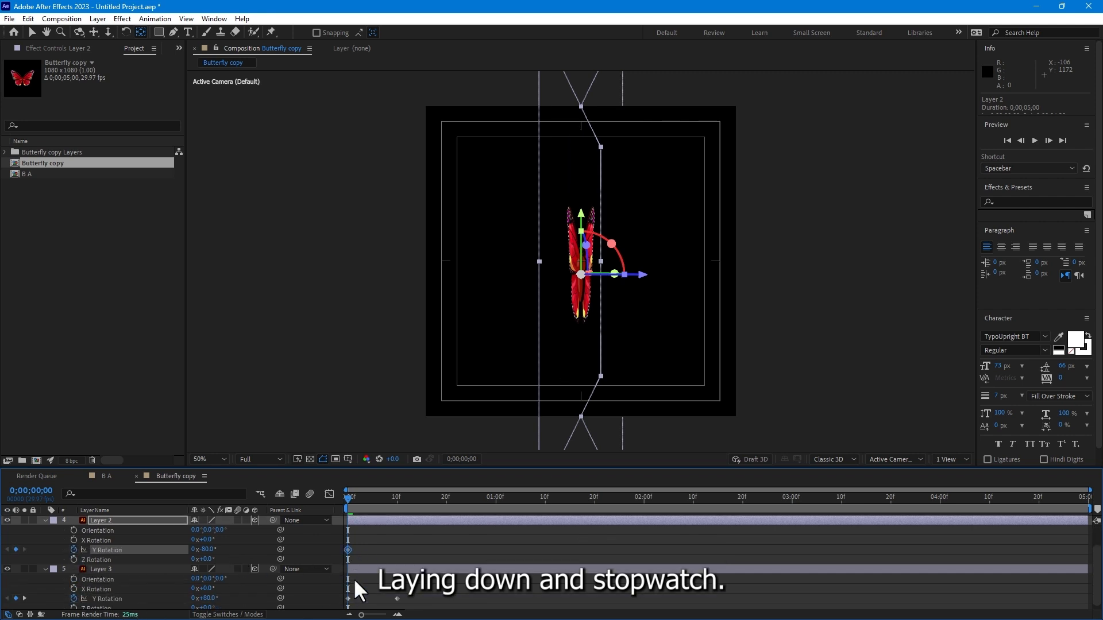
pyautogui.scroll(1, 353, 577)
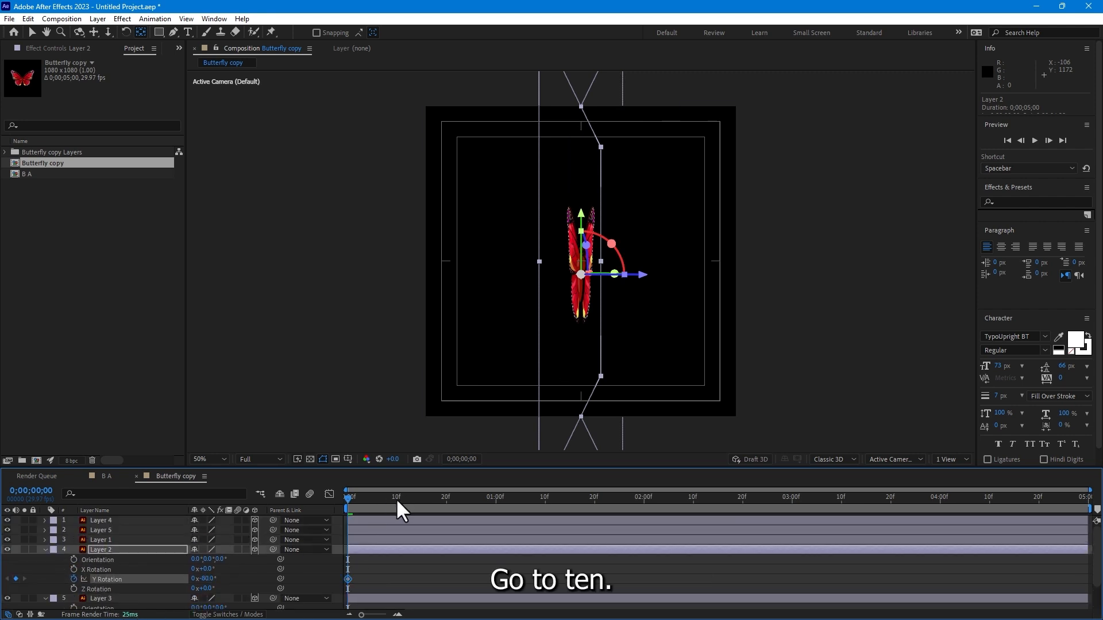
# - Add a Y Rotation keyframe of 80° to Layer 2 at frame 10
pyautogui.click(396, 498)
pyautogui.click(206, 579)
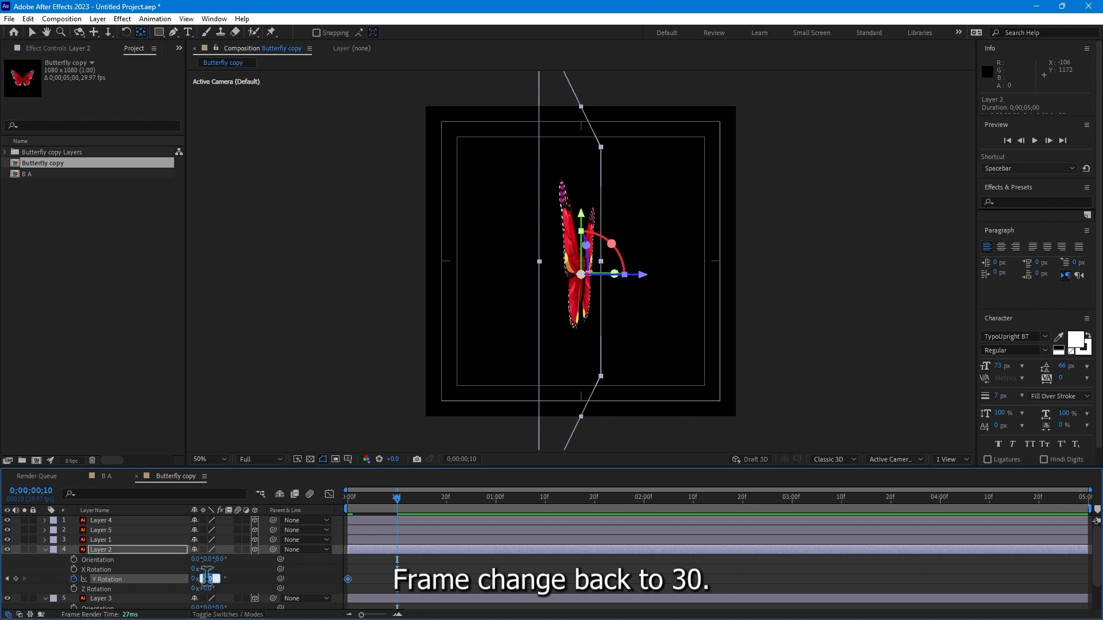
pyautogui.write('80')
pyautogui.press('Return')
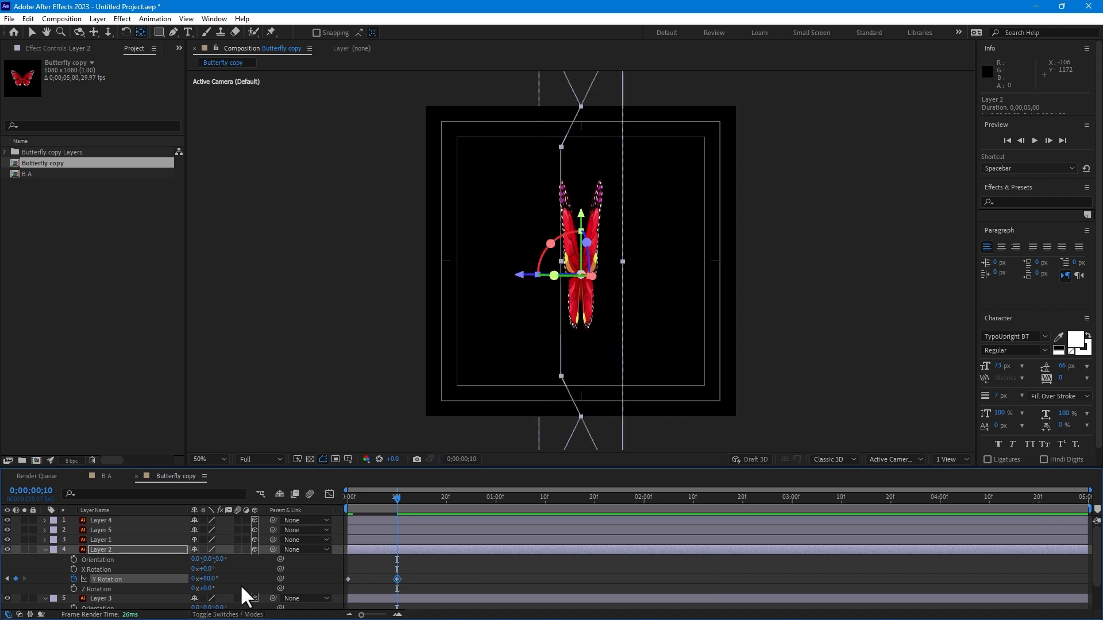
# - Apply Easy Ease to the frame-10 Y Rotation keyframes of Layer 2 and Layer 3, and scrub through the wing motion
pyautogui.moveTo(391, 499)
pyautogui.mouseDown()
pyautogui.moveTo(319, 505)
pyautogui.moveTo(391, 497)
pyautogui.moveTo(349, 500)
pyautogui.moveTo(378, 498)
pyautogui.mouseUp()
pyautogui.scroll(-2, 450, 587)
pyautogui.rightClick(397, 550)
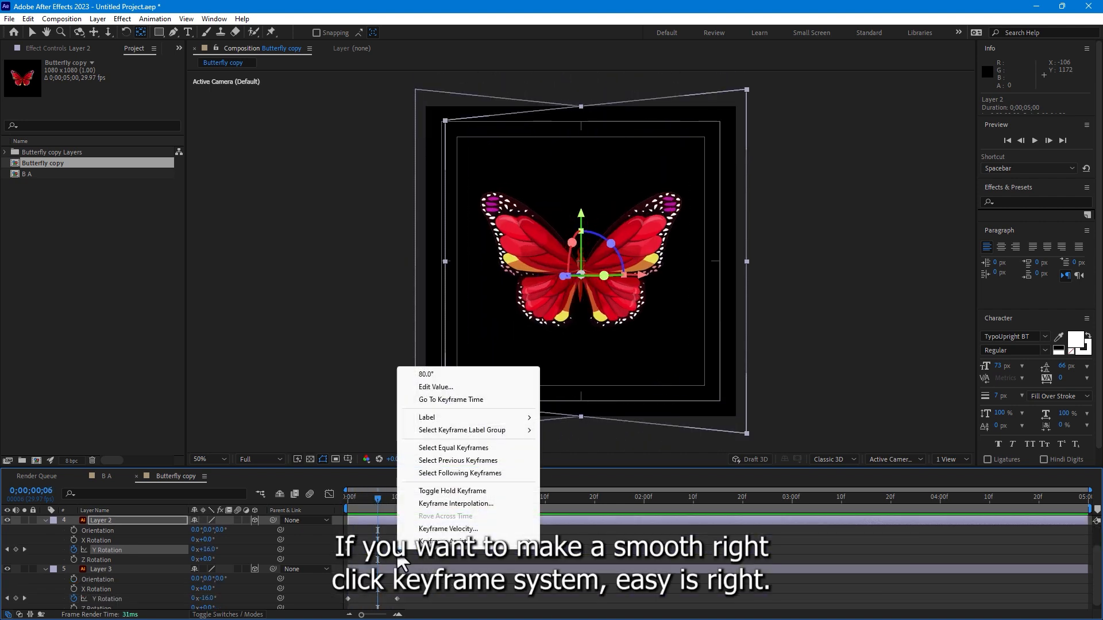
pyautogui.moveTo(434, 543)
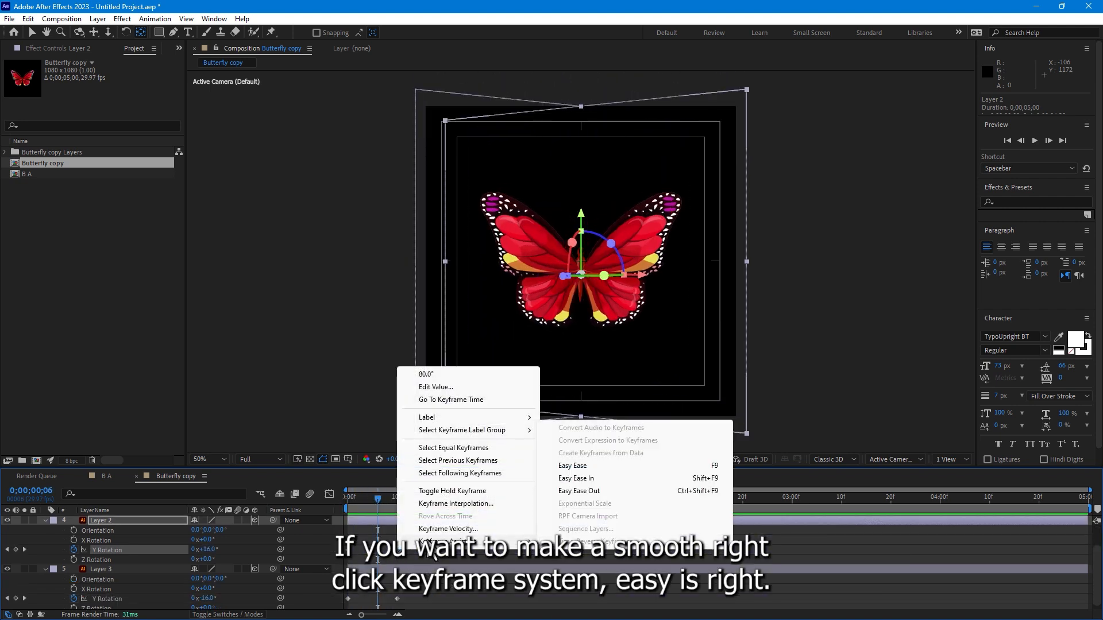
pyautogui.click(595, 467)
pyautogui.rightClick(397, 599)
pyautogui.moveTo(436, 590)
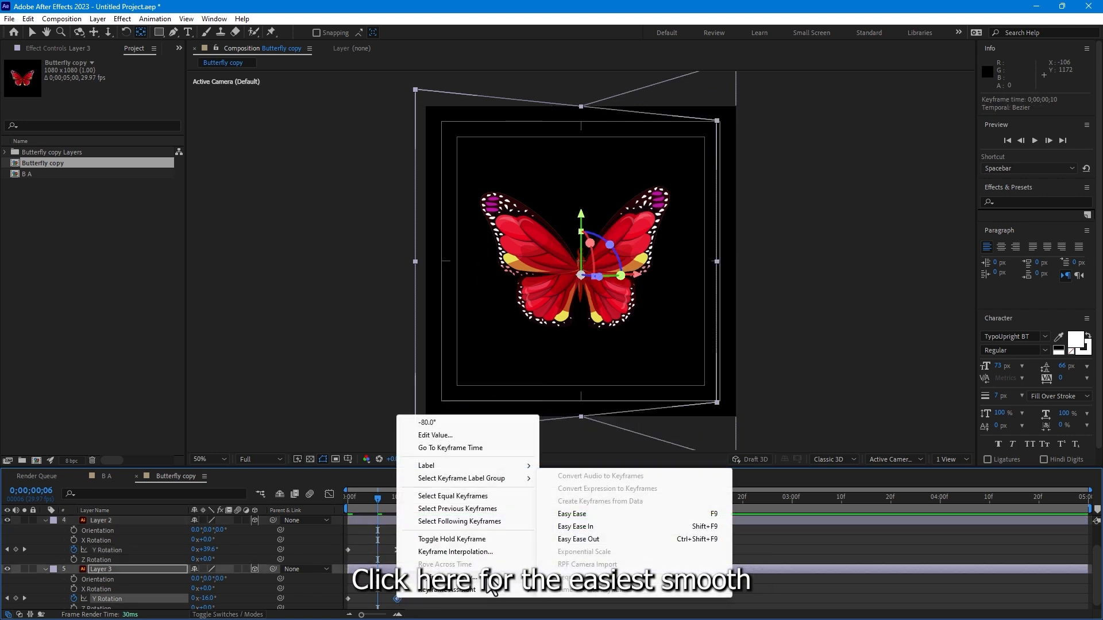
pyautogui.click(588, 513)
pyautogui.moveTo(380, 499); pyautogui.dragTo(348, 501)
pyautogui.moveTo(379, 493); pyautogui.dragTo(347, 502)
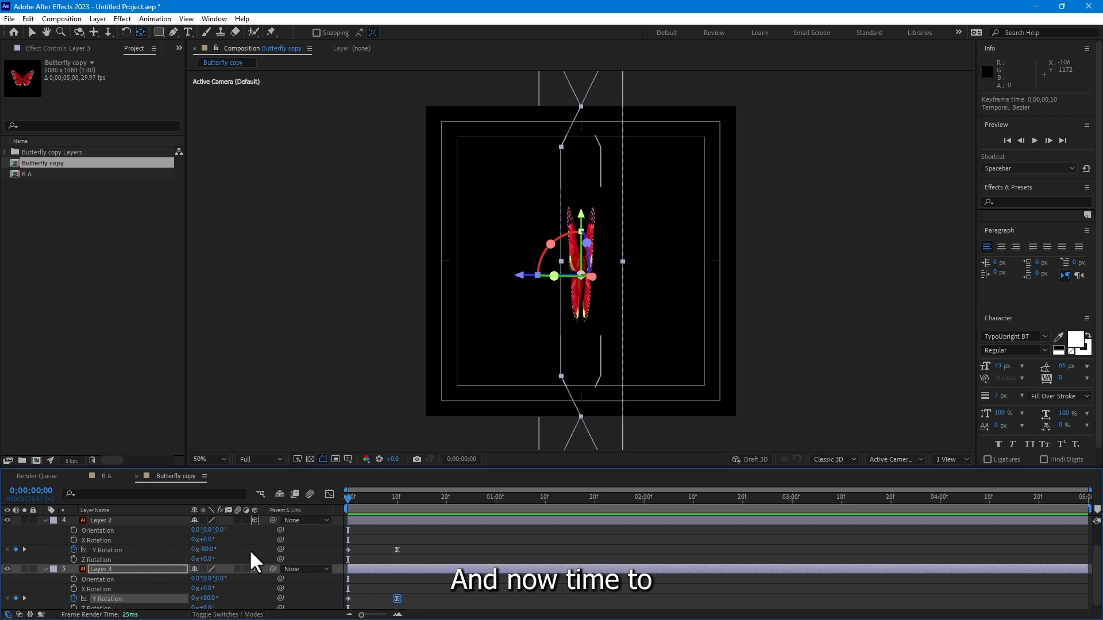
# - Add the expression loopOut("pingpong") to Layer 2's Y Rotation
pyautogui.moveTo(387, 497); pyautogui.dragTo(505, 501)
pyautogui.press('Home')
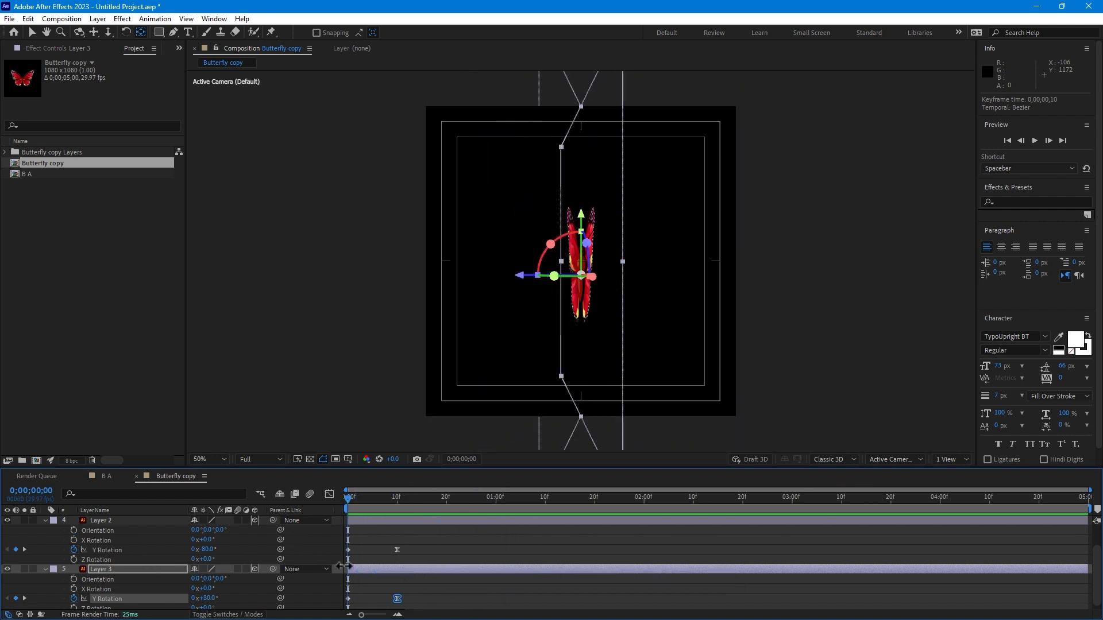
pyautogui.keyDown('alt'); pyautogui.click(73, 549); pyautogui.keyUp('alt')
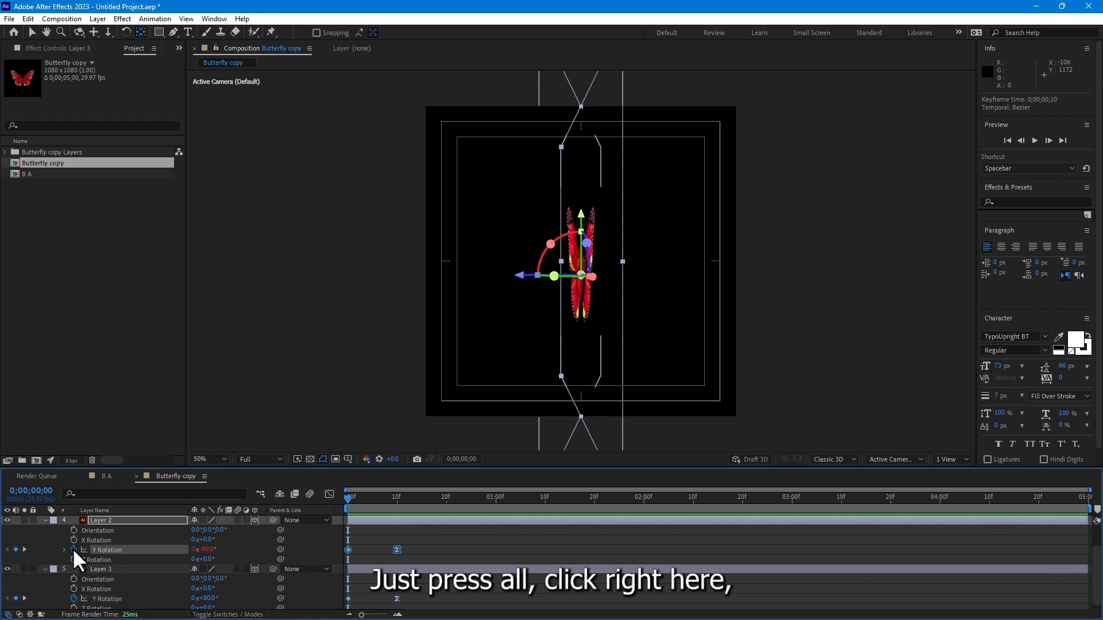
pyautogui.write('loo')
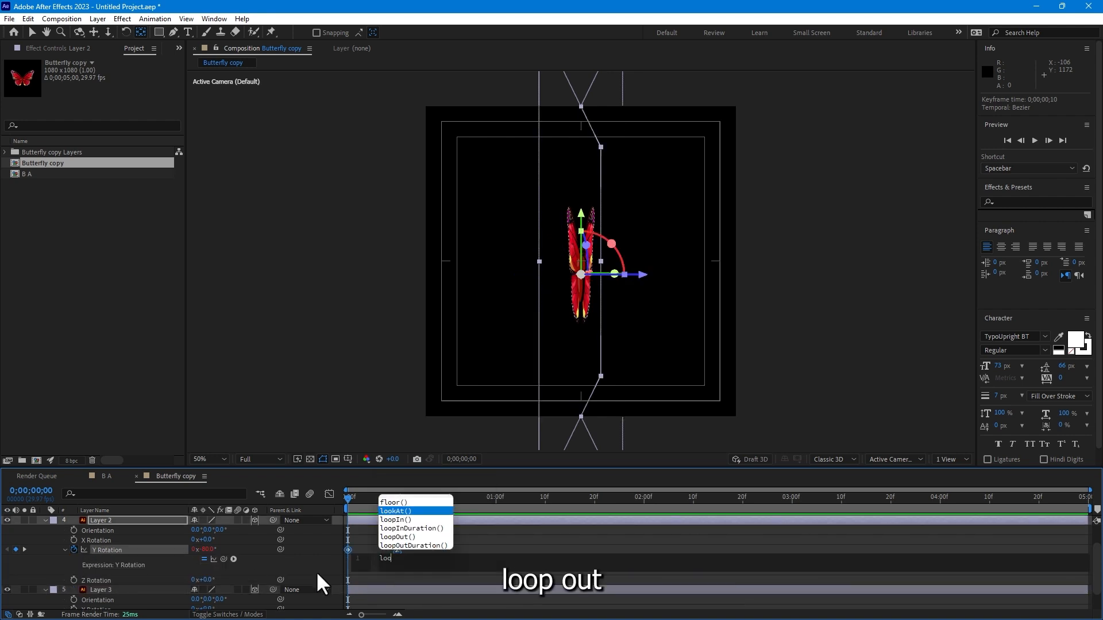
pyautogui.press('Down')
pyautogui.press('Down')
pyautogui.press('Down')
pyautogui.press('Return')
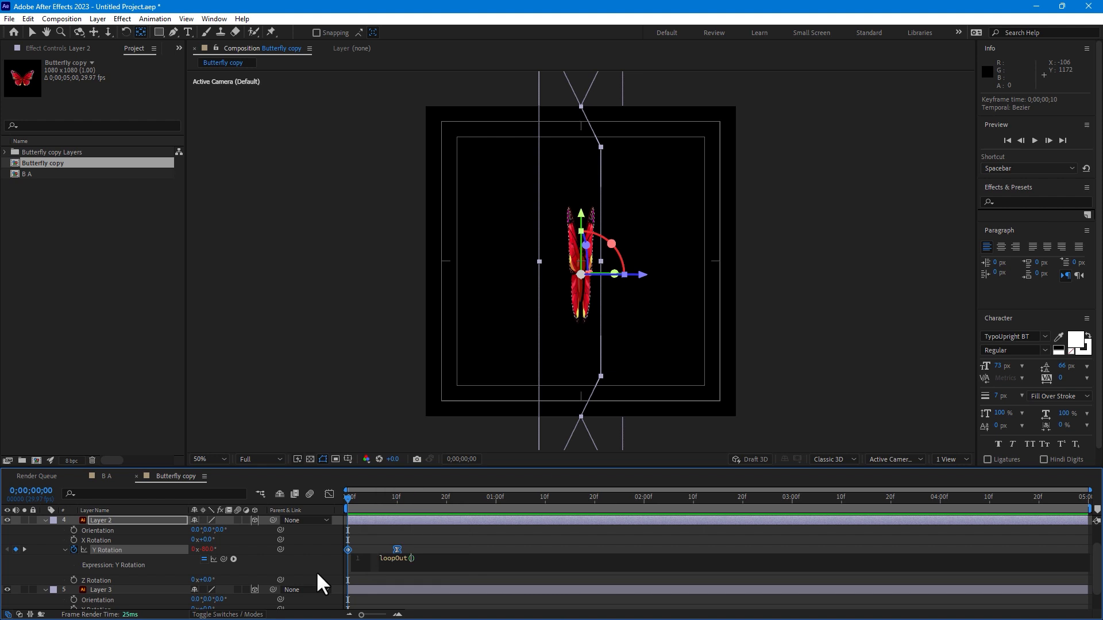
pyautogui.write('"')
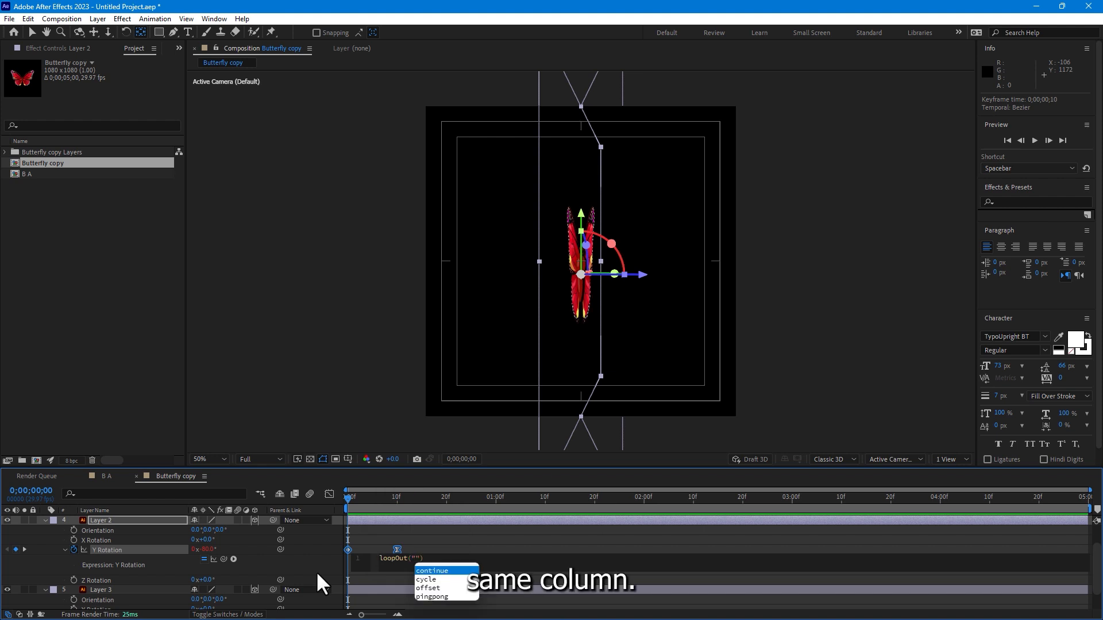
pyautogui.write('ping')
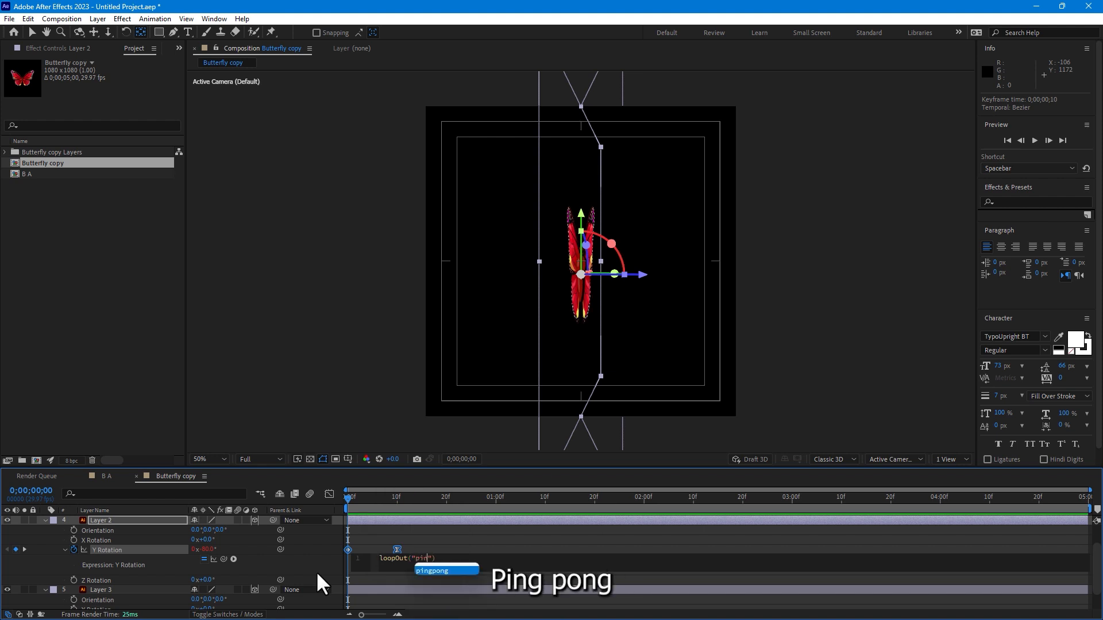
pyautogui.press('Return')
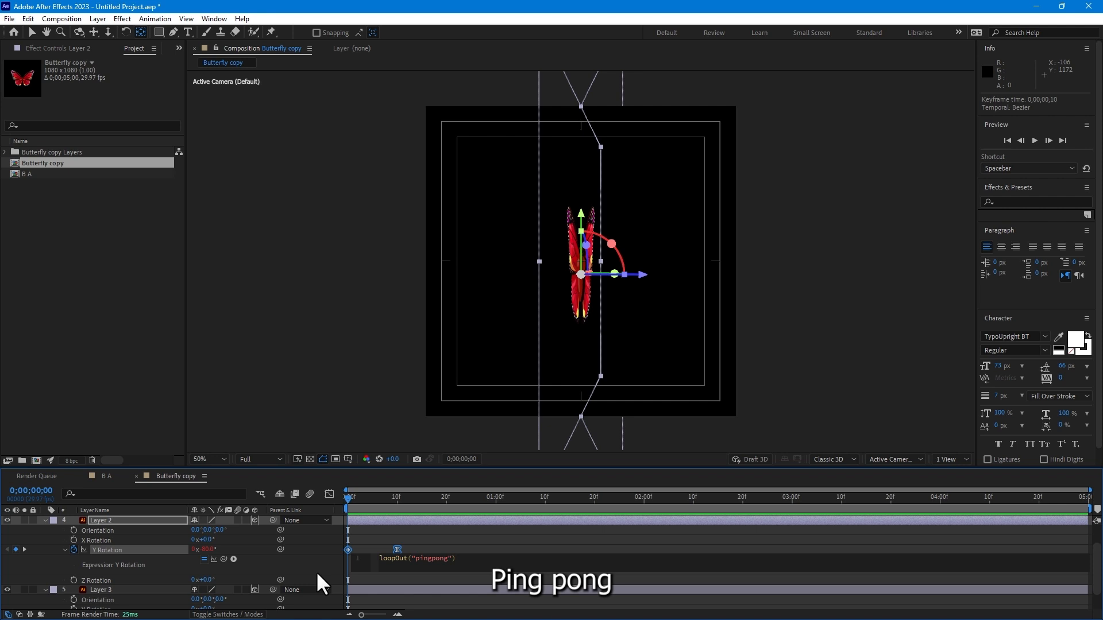
# - Copy Layer 2's loopOut("pingpong") expression text, close the expression editor and preview the looping right wing
pyautogui.click(470, 558)
pyautogui.hotkey('ctrl', 'a')
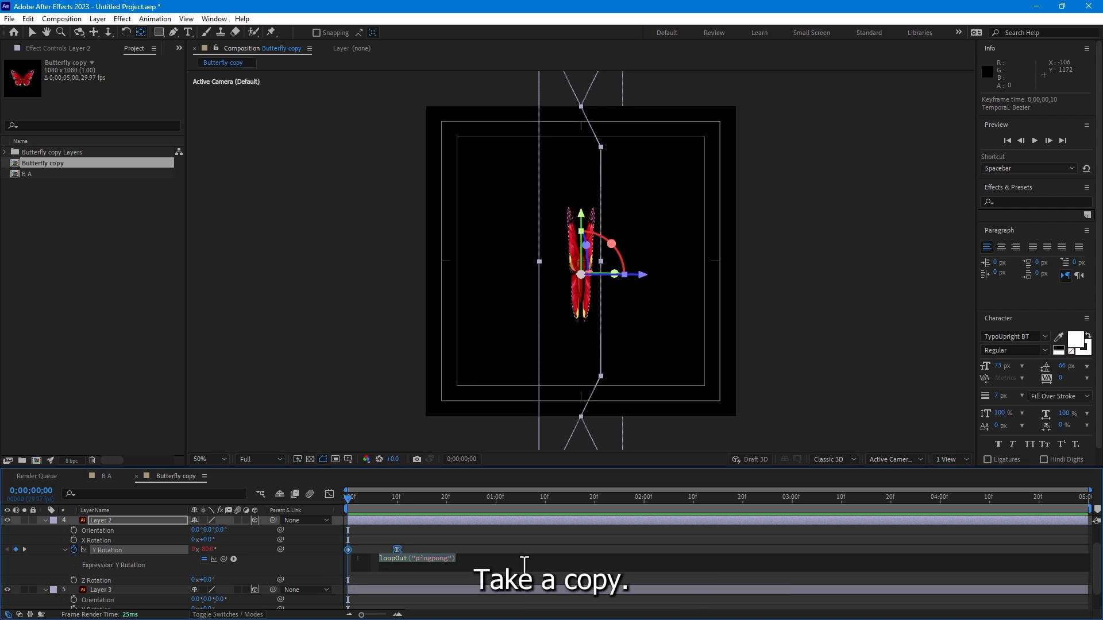
pyautogui.rightClick(445, 558)
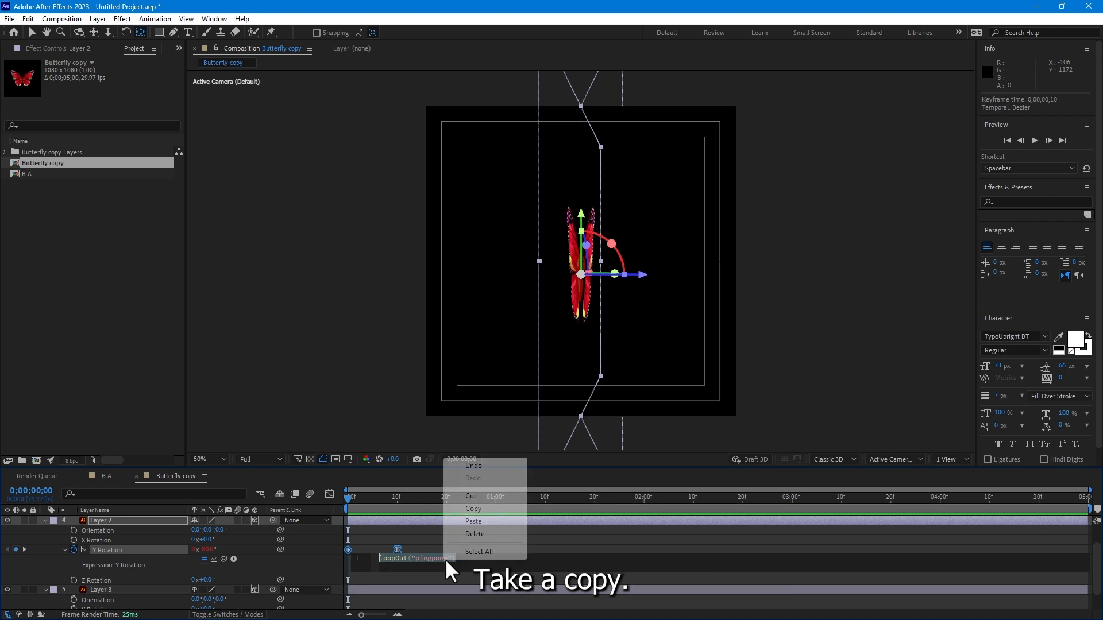
pyautogui.click(485, 506)
pyautogui.click(495, 534)
pyautogui.press('space')
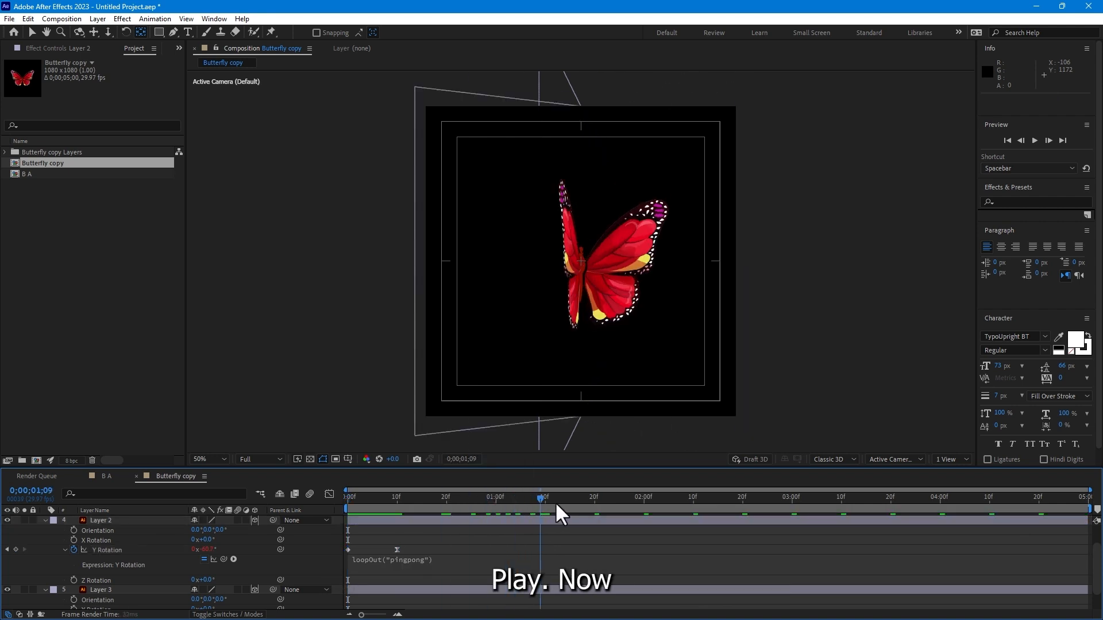
pyautogui.moveTo(695, 487); pyautogui.dragTo(382, 534)
# - Paste the copied loopOut("pingpong") expression onto Layer 3's Y Rotation and scrub through the flapping of both wings
pyautogui.scroll(-2, 224, 568)
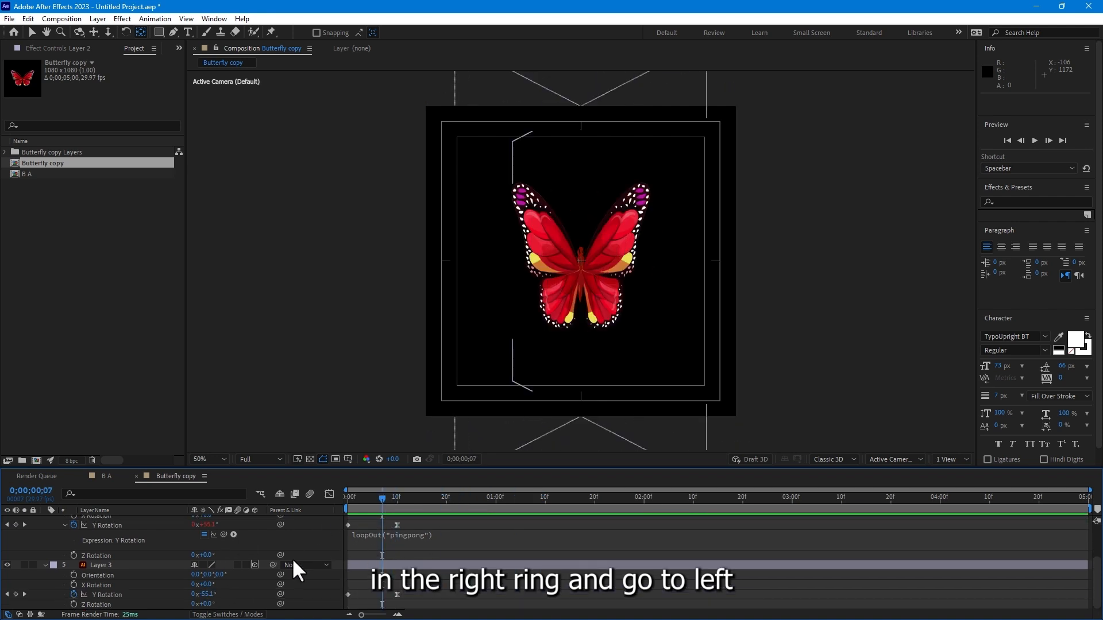
pyautogui.click(87, 594)
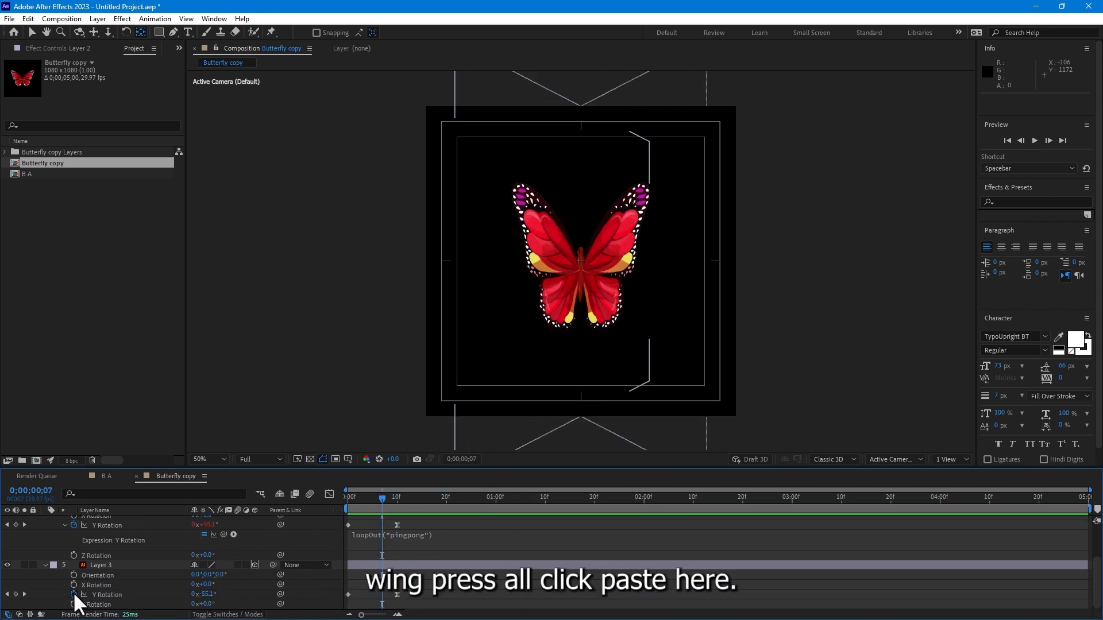
pyautogui.keyDown('alt'); pyautogui.click(74, 595); pyautogui.keyUp('alt')
pyautogui.hotkey('ctrl', 'v')
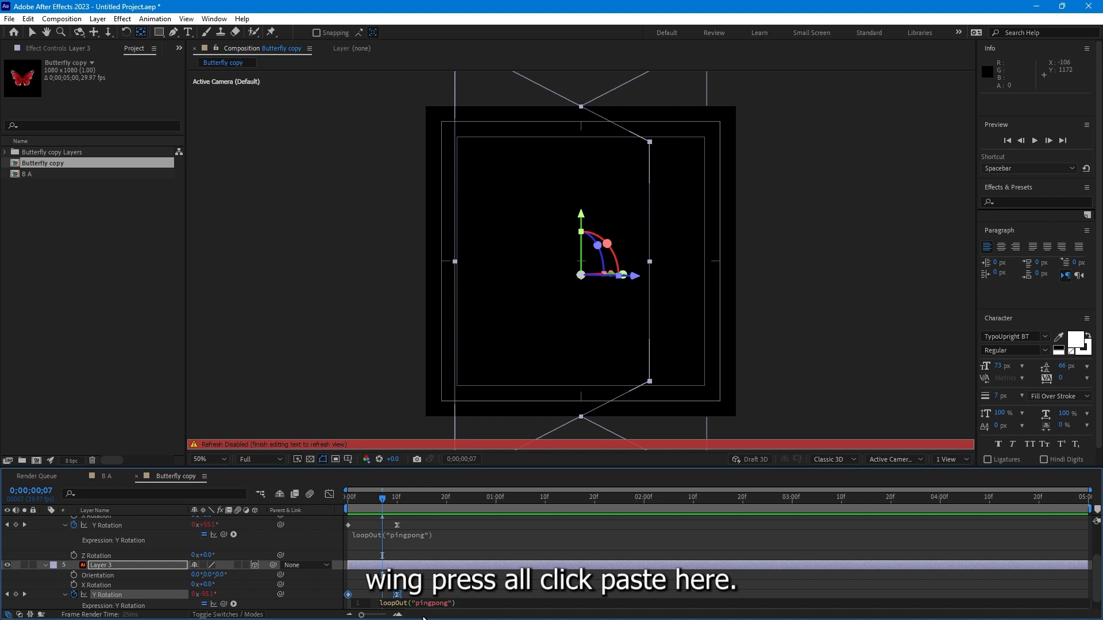
pyautogui.click(496, 533)
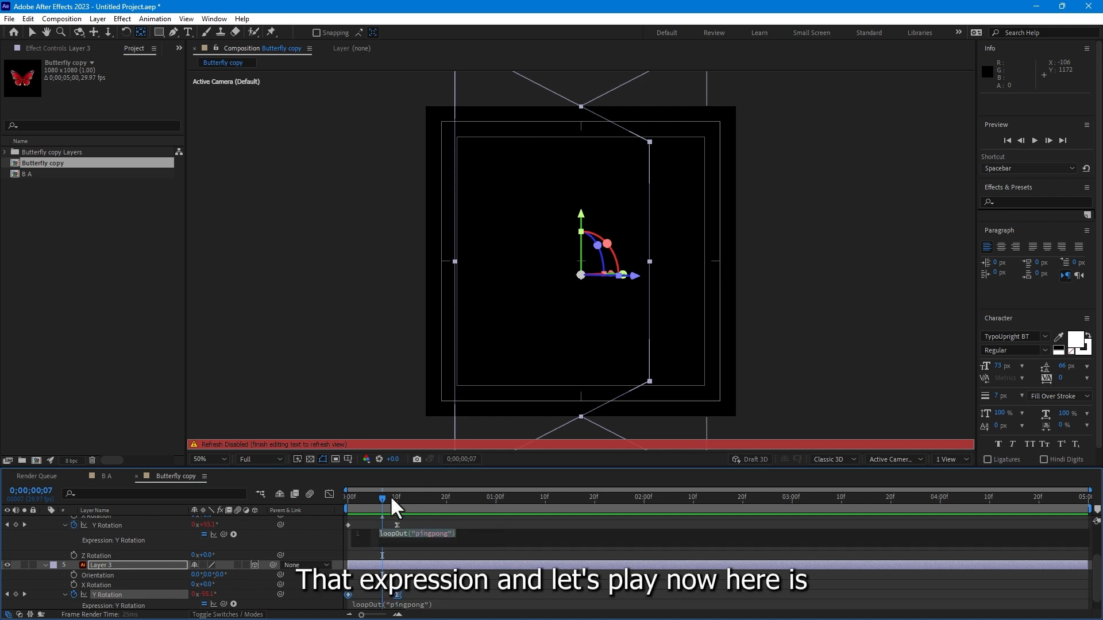
pyautogui.click(466, 557)
pyautogui.moveTo(382, 499); pyautogui.dragTo(599, 498)
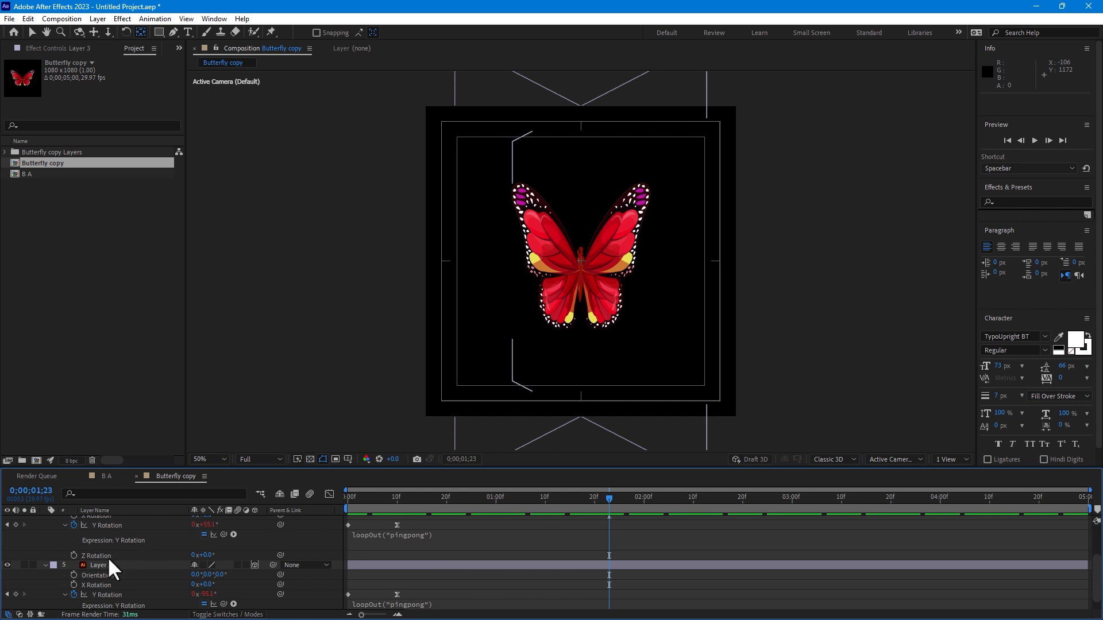
# - Collapse the layer properties, create a new null object and turn on its 3D switch
pyautogui.scroll(3, 92, 552)
pyautogui.click(46, 549)
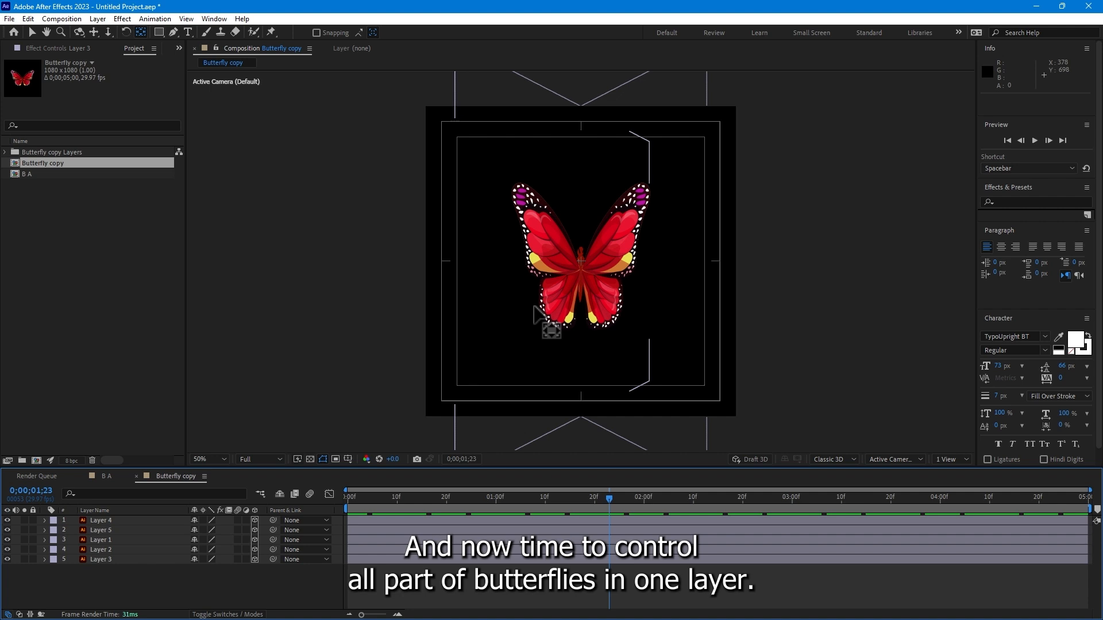
pyautogui.rightClick(170, 583)
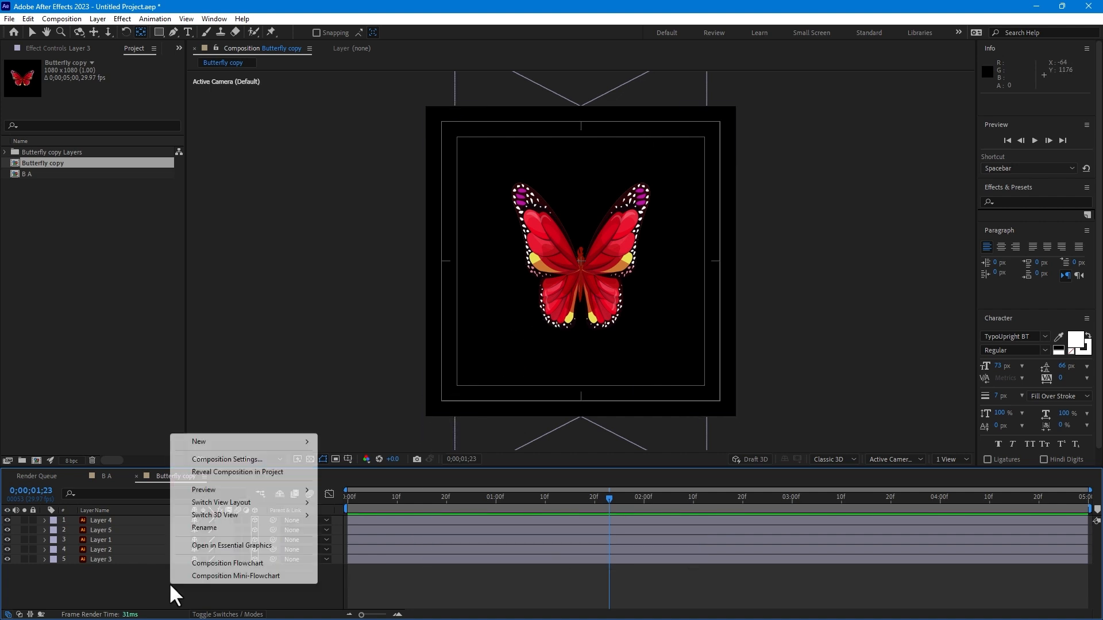
pyautogui.moveTo(211, 446)
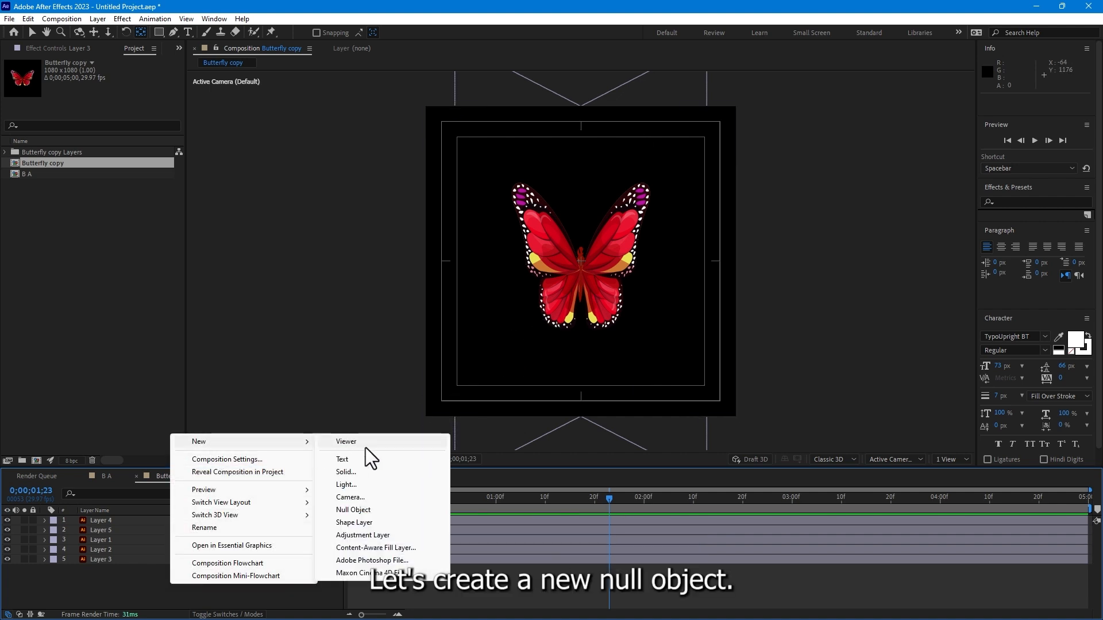
pyautogui.click(378, 509)
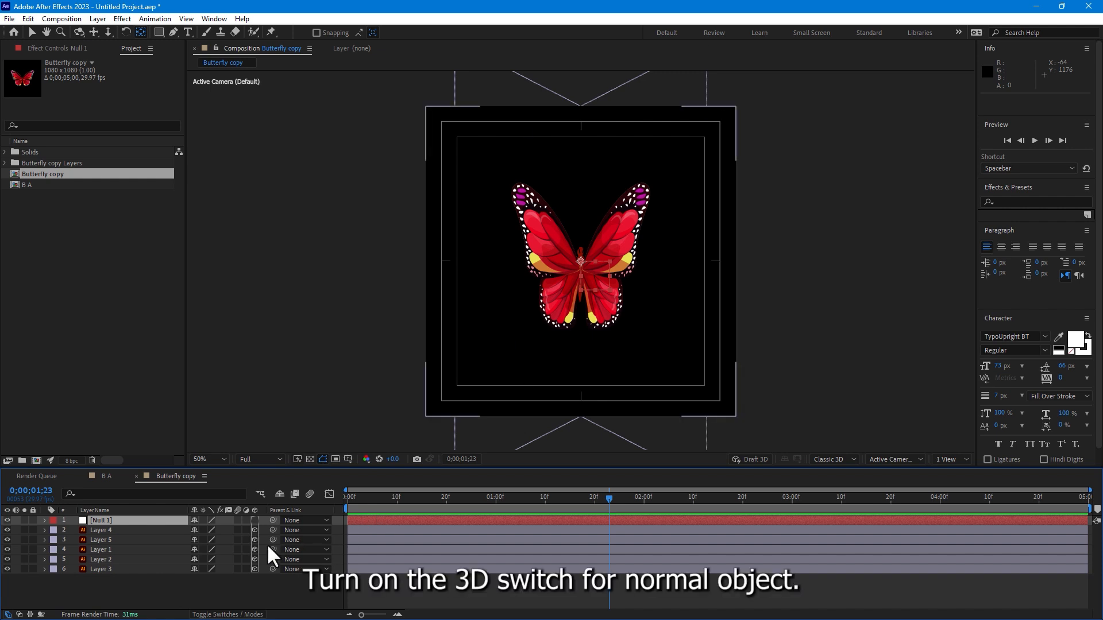
pyautogui.click(254, 520)
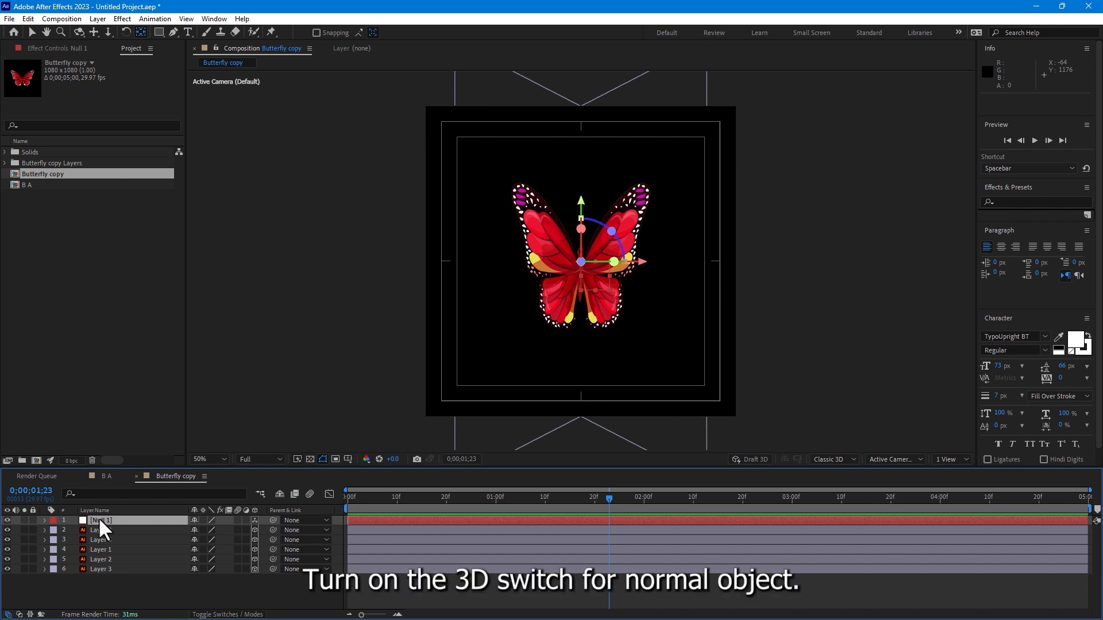
# - Parent Layers 1 to 5 to the Null 1 layer and clear the layer selection
pyautogui.moveTo(135, 594); pyautogui.dragTo(98, 531)
pyautogui.moveTo(272, 529); pyautogui.dragTo(112, 517)
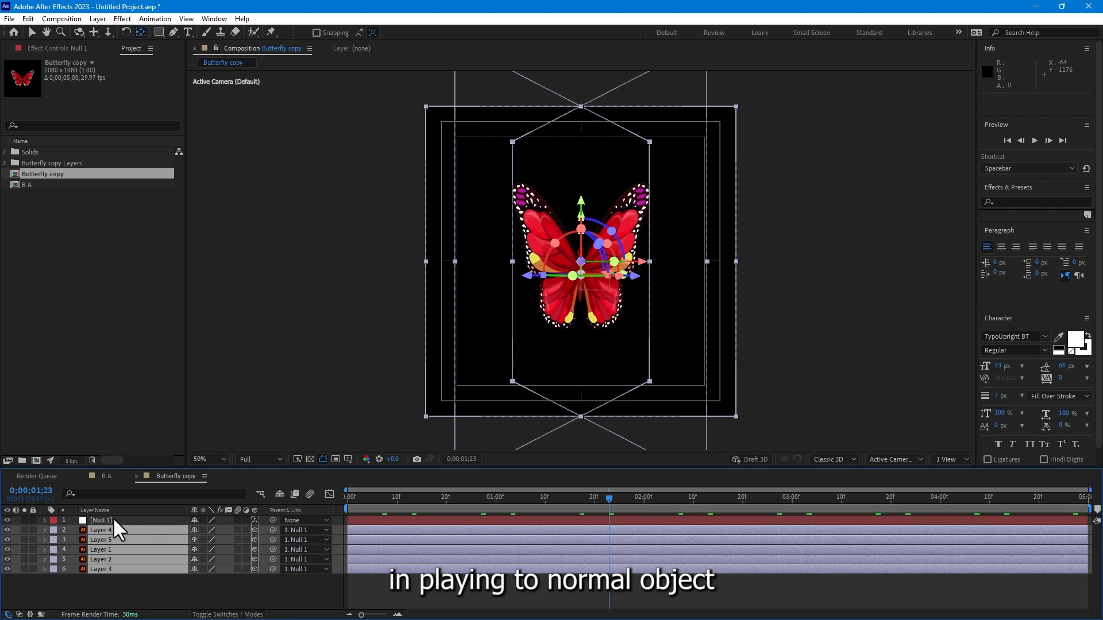
pyautogui.rightClick(305, 509)
pyautogui.moveTo(356, 546)
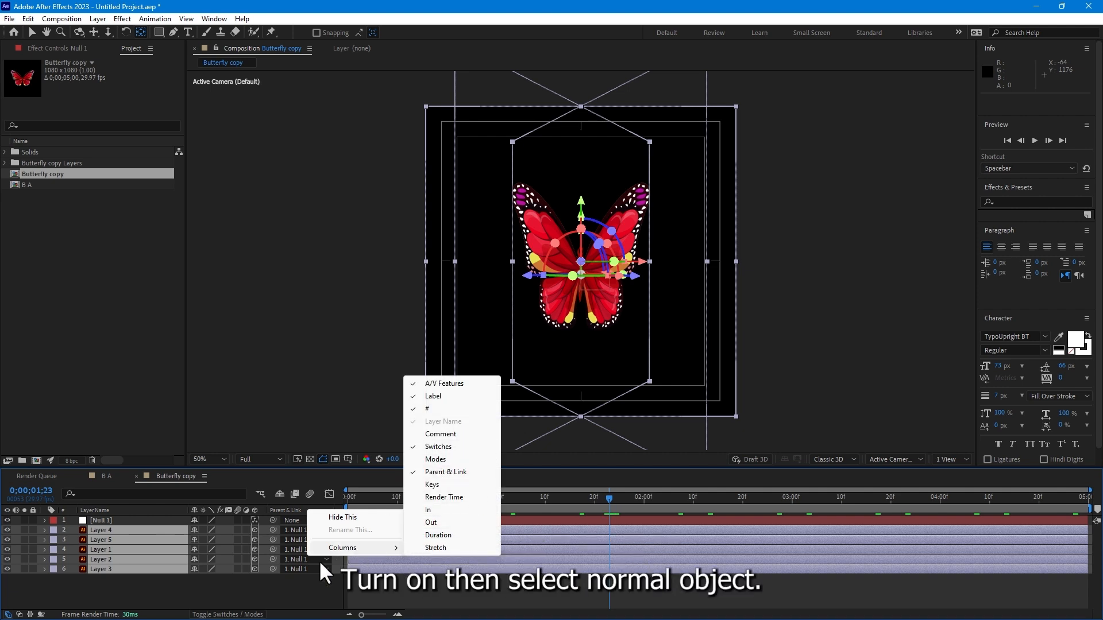
pyautogui.click(305, 600)
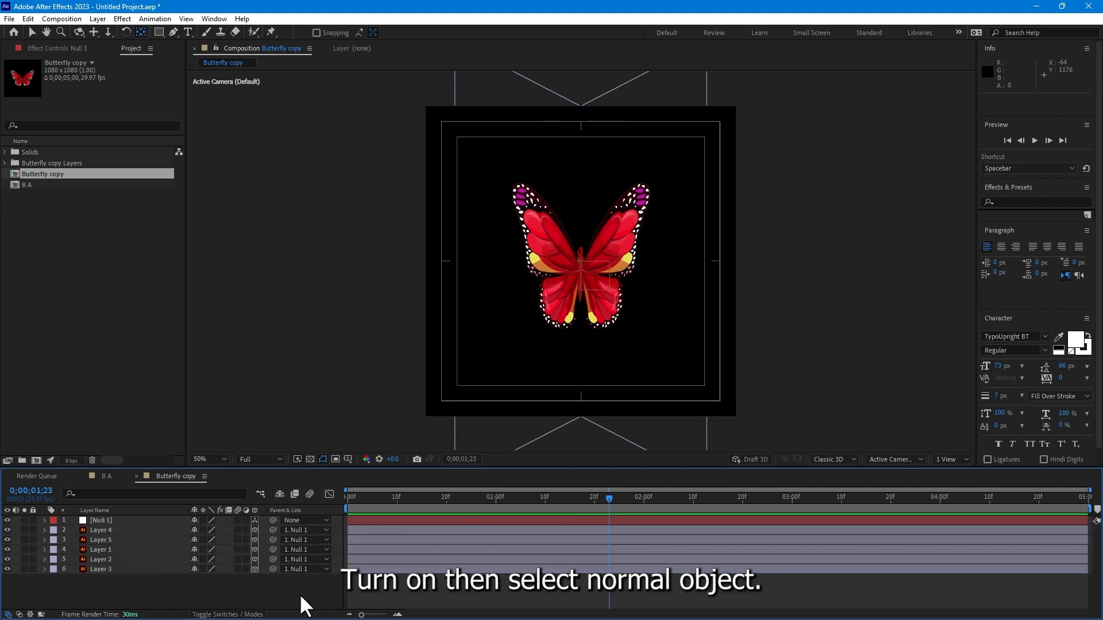
# - Rotate Null 1 with the Rotation tool to an orientation of about 299°, 22°, 51° so the butterfly tilts in 3D
pyautogui.click(107, 517)
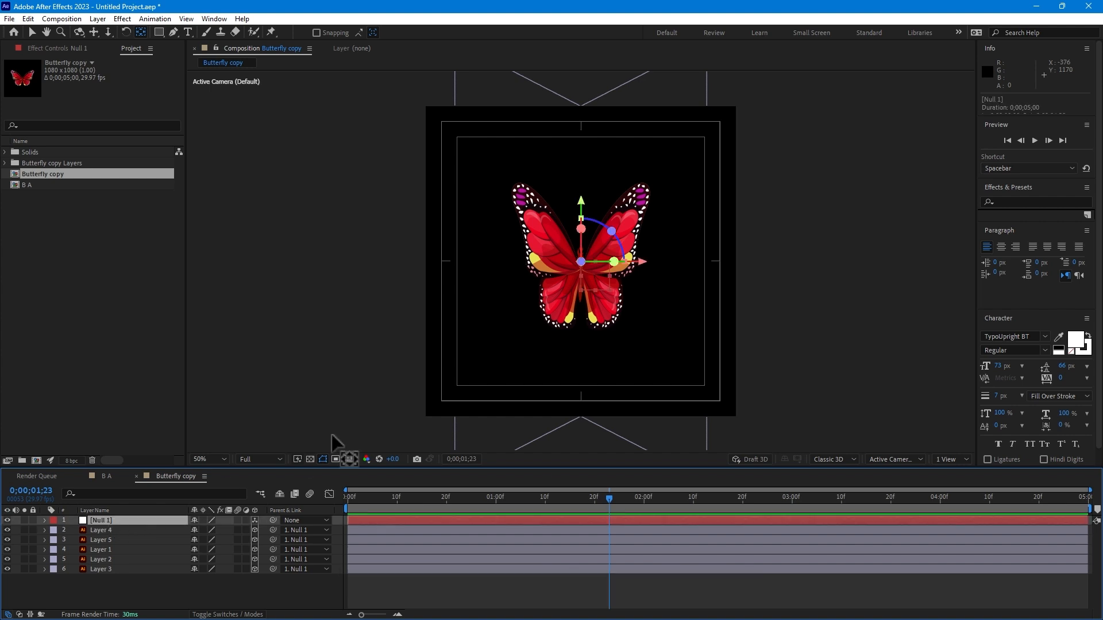
pyautogui.press('w')
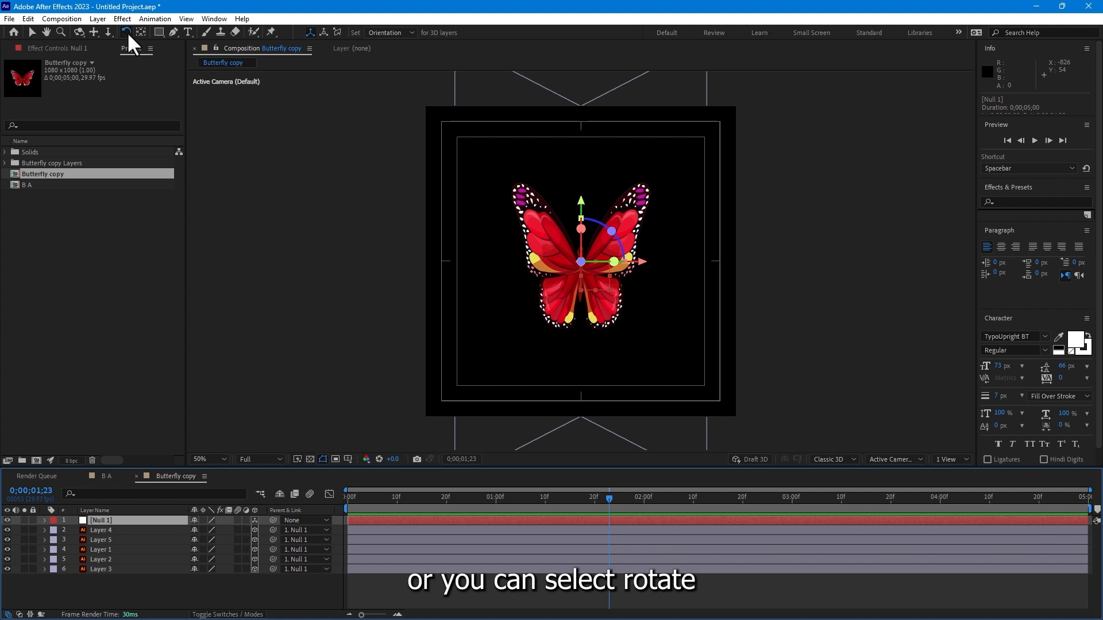
pyautogui.moveTo(581, 253)
pyautogui.mouseDown()
pyautogui.moveTo(588, 241)
pyautogui.moveTo(592, 267)
pyautogui.moveTo(630, 278)
pyautogui.moveTo(572, 270)
pyautogui.moveTo(587, 266)
pyautogui.mouseUp()
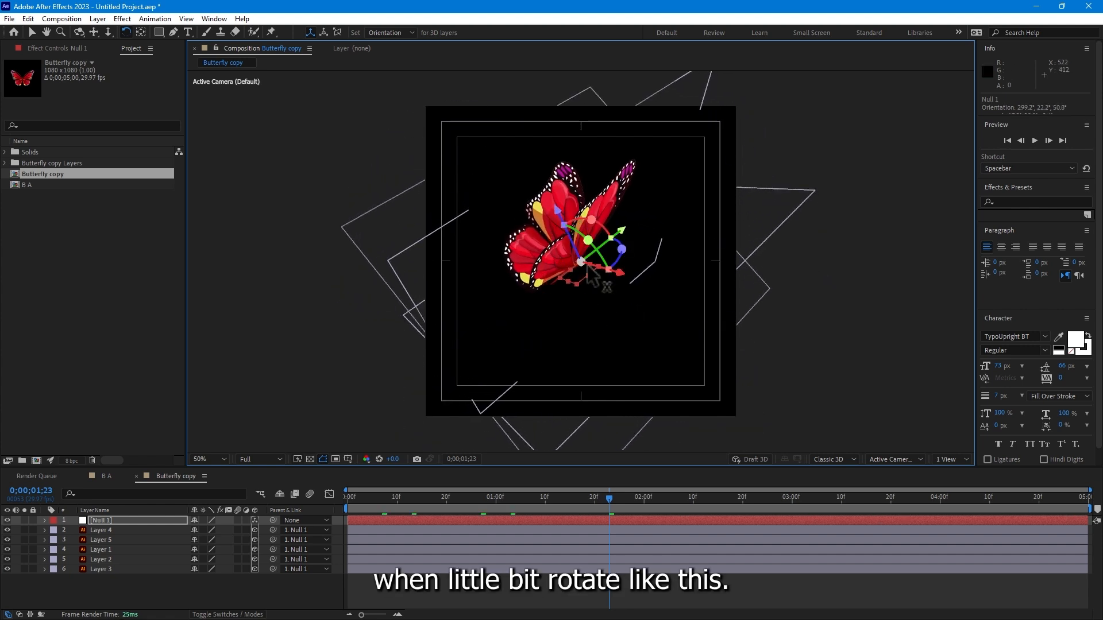
pyautogui.click(505, 603)
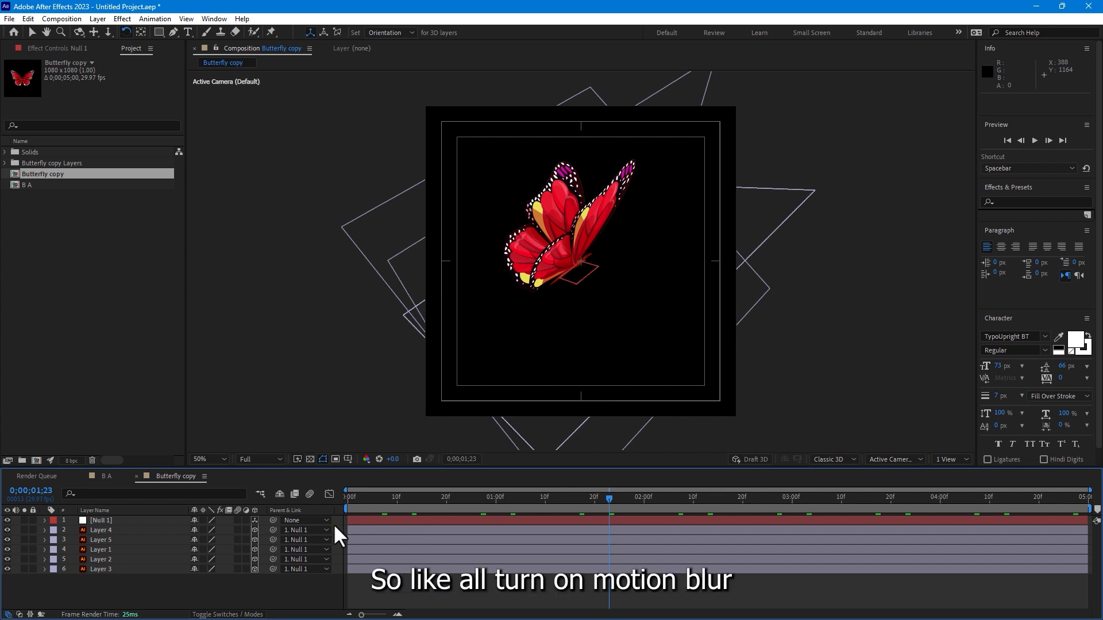
# - Turn on motion blur for Null 1 and all five butterfly layers
pyautogui.moveTo(144, 577); pyautogui.dragTo(213, 529)
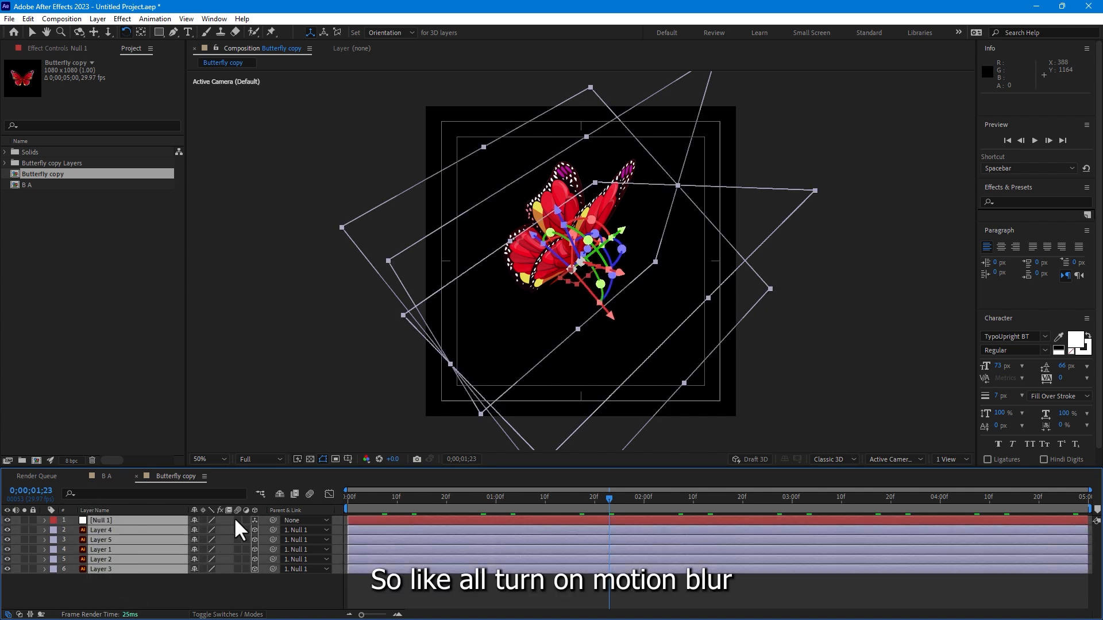
pyautogui.click(235, 521)
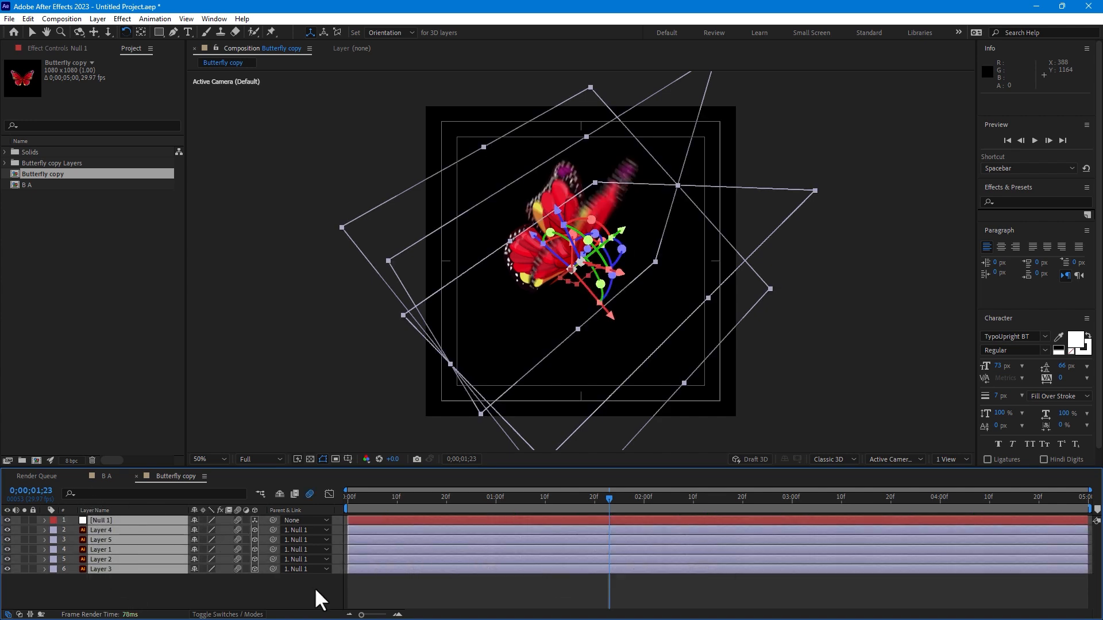
pyautogui.click(315, 587)
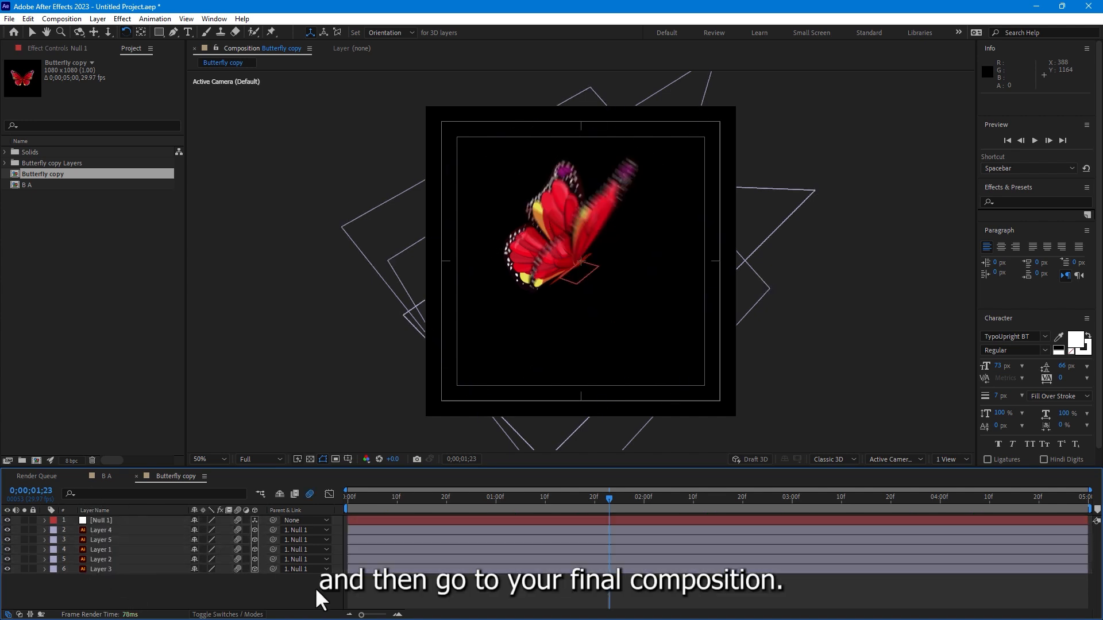
# - In the B A composition, create a 1280 x 720 px solid named BG with the off-white colour FFFAF5
pyautogui.click(107, 476)
pyautogui.rightClick(230, 553)
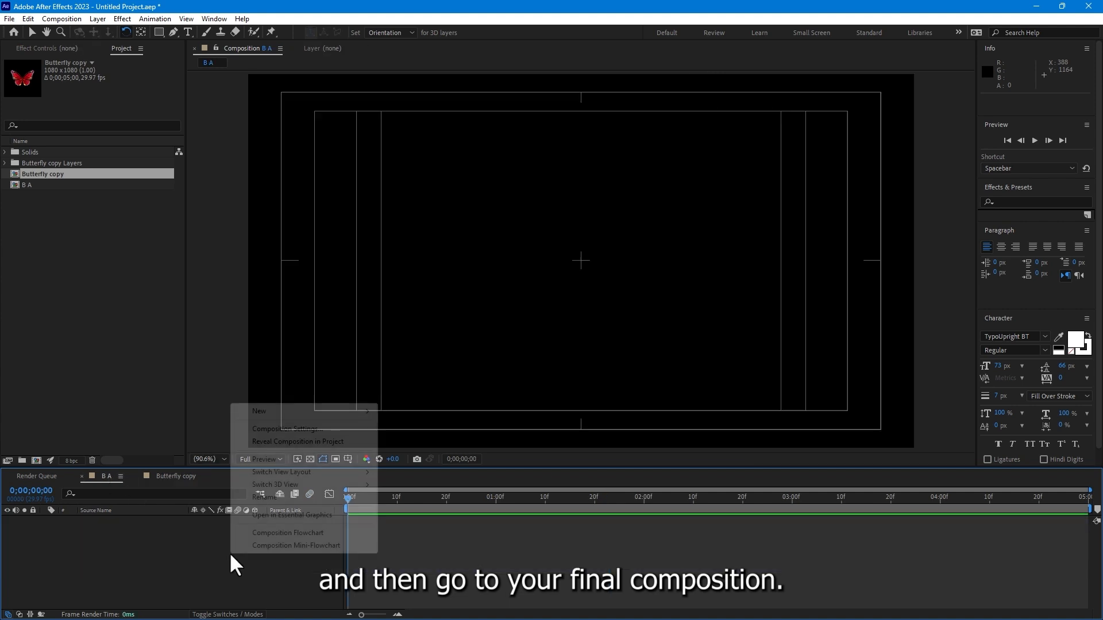
pyautogui.moveTo(333, 411)
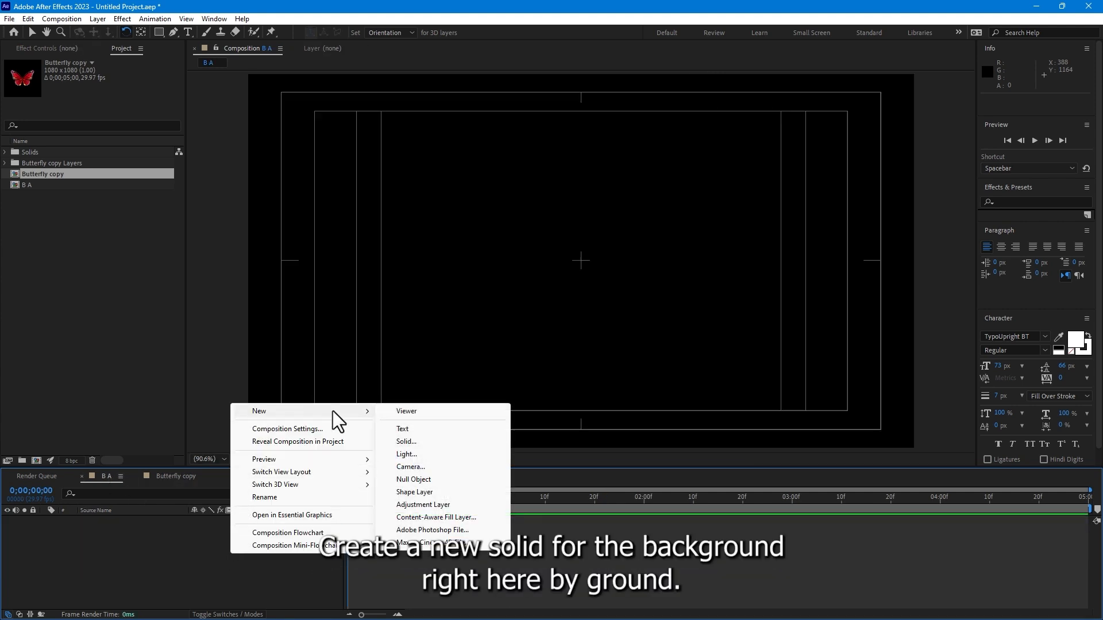
pyautogui.click(426, 444)
pyautogui.write('BG')
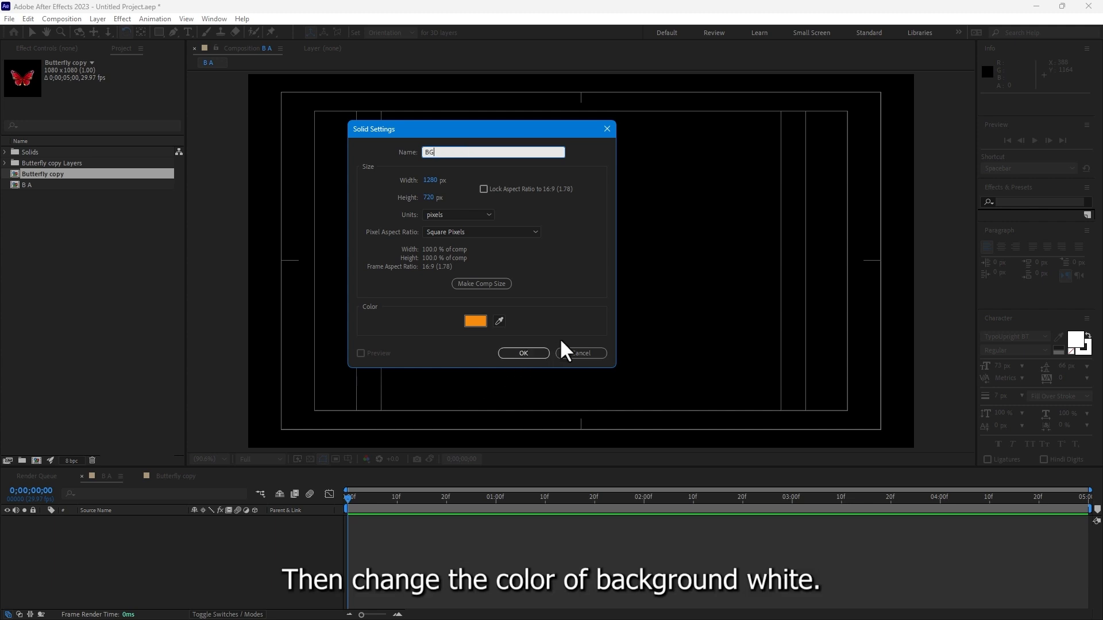
pyautogui.click(476, 321)
pyautogui.moveTo(707, 409)
pyautogui.mouseDown()
pyautogui.moveTo(670, 371)
pyautogui.moveTo(649, 367)
pyautogui.mouseUp()
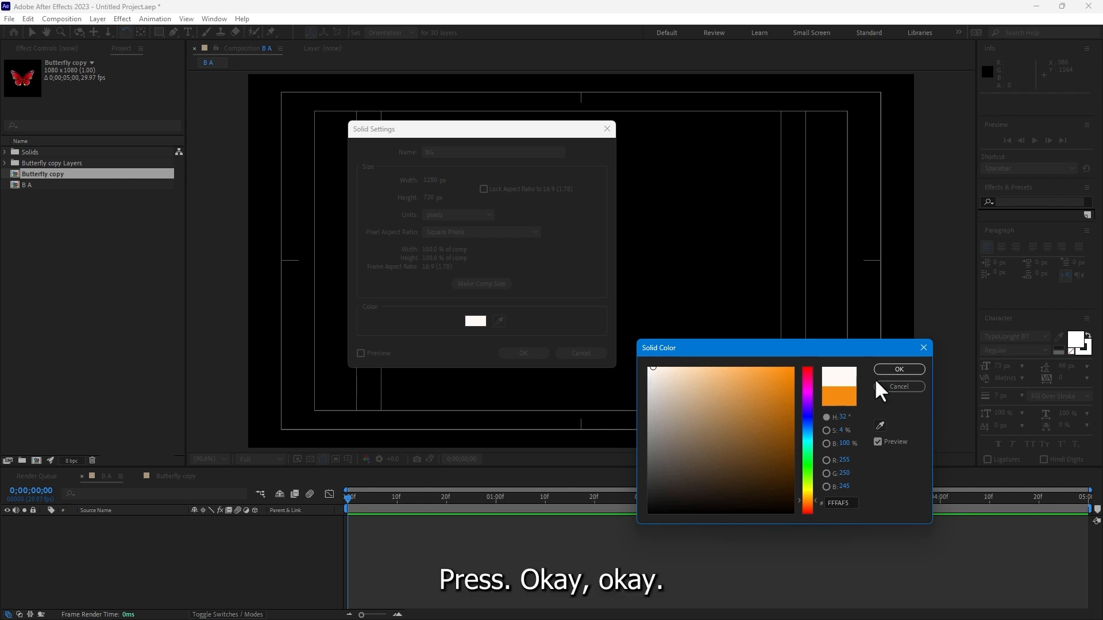
pyautogui.click(899, 369)
pyautogui.click(519, 353)
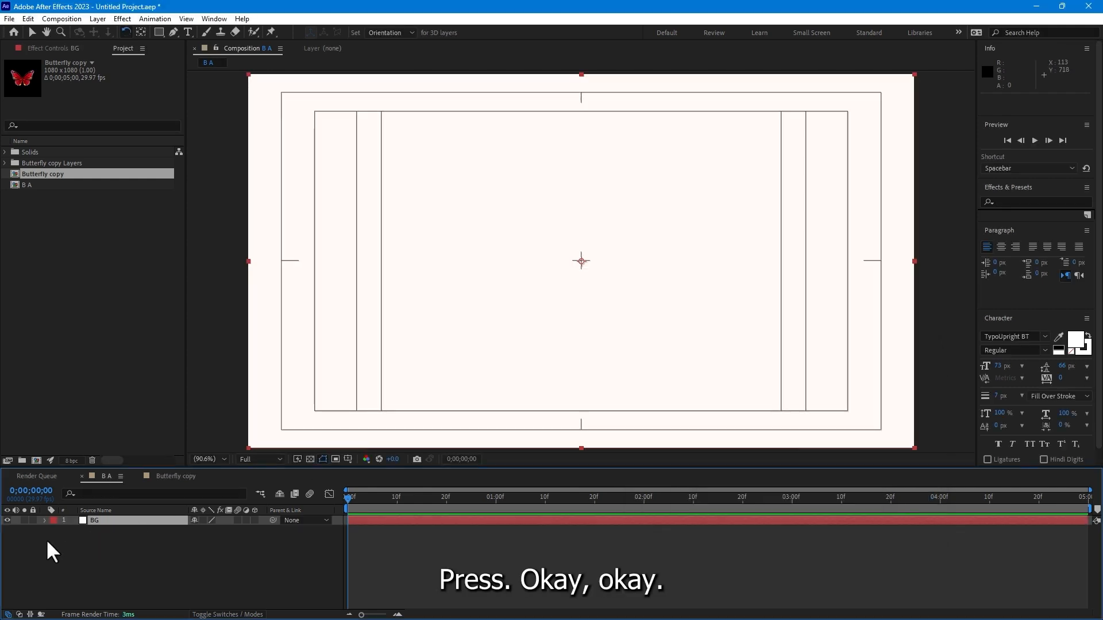
# - Lock the BG layer and add the Butterfly copy composition above it in B A
pyautogui.click(33, 521)
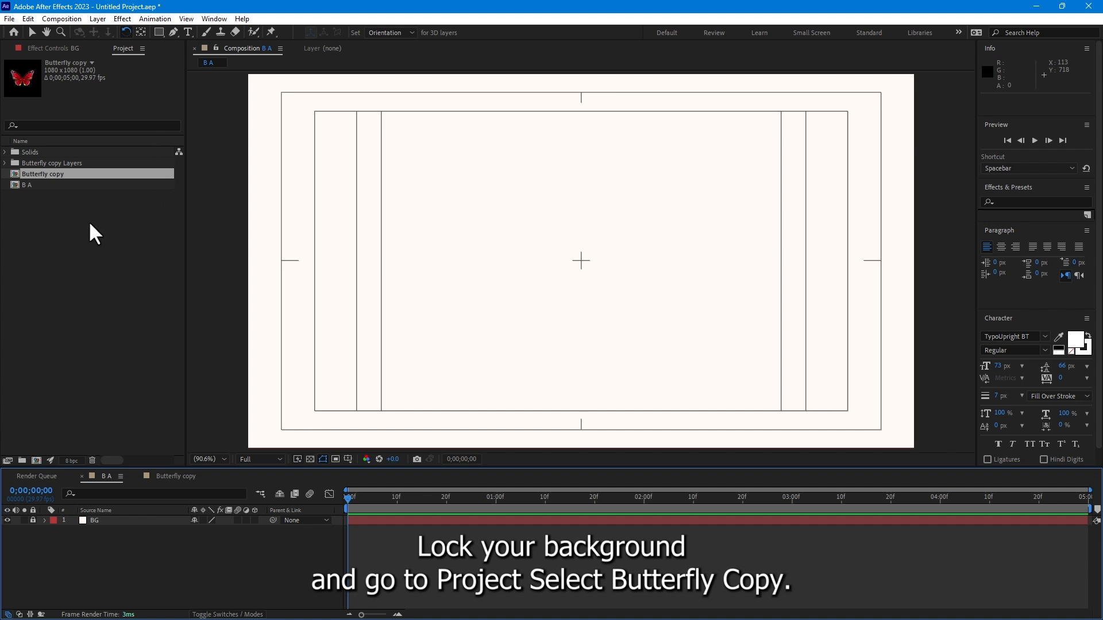
pyautogui.moveTo(40, 171); pyautogui.dragTo(153, 520)
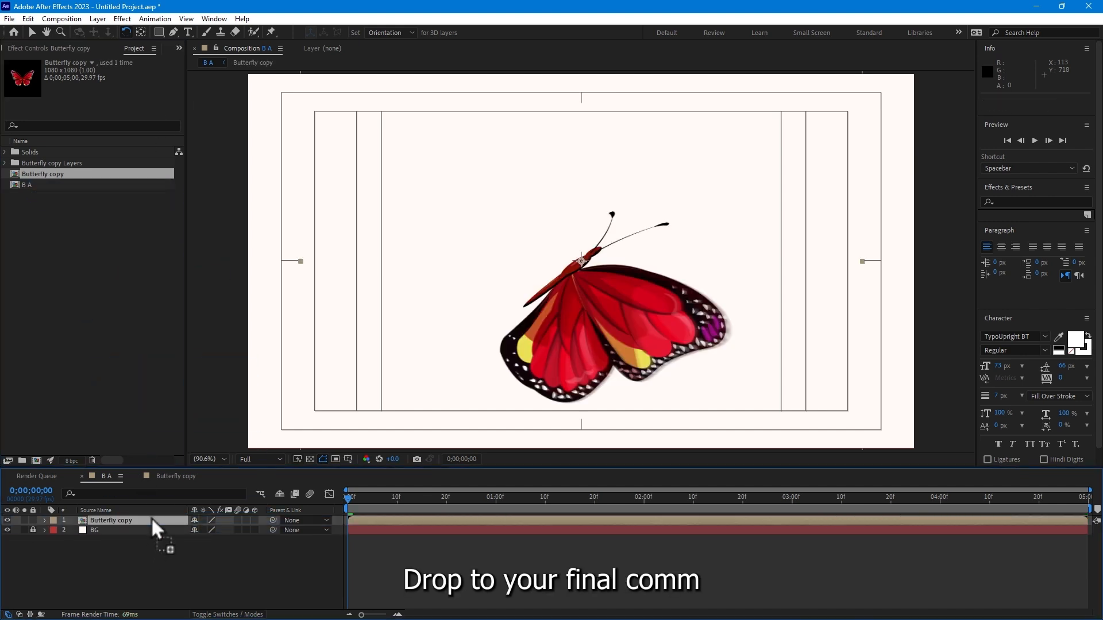
# - Scale the Butterfly copy layer to 27% and move it outside the frame's lower-left corner to about -82, 654
pyautogui.press(',')
pyautogui.press(',')
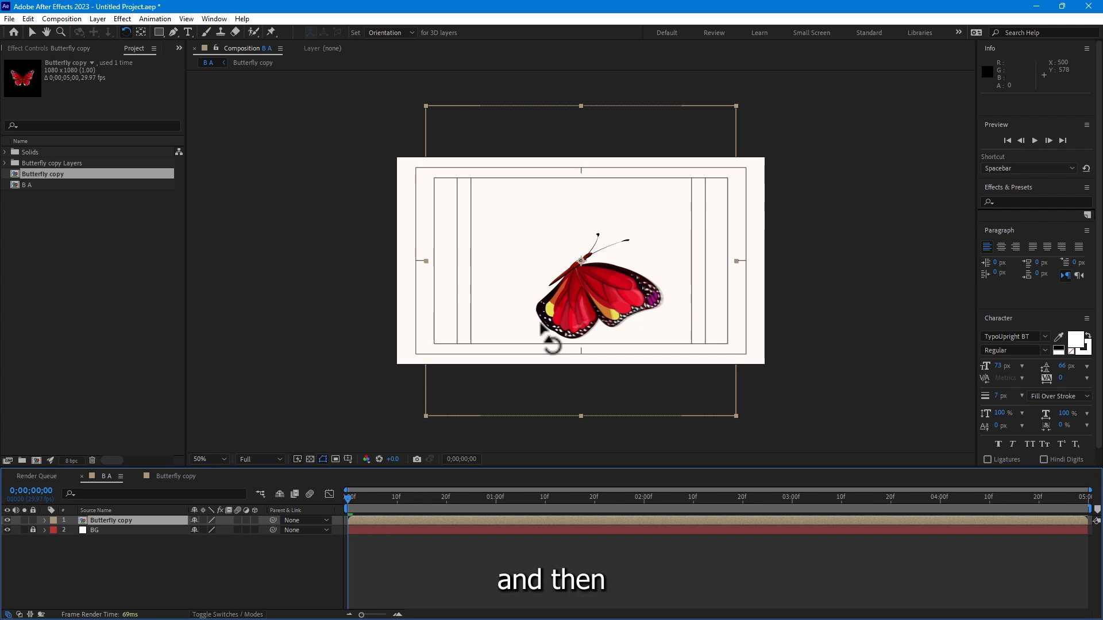
pyautogui.press('v')
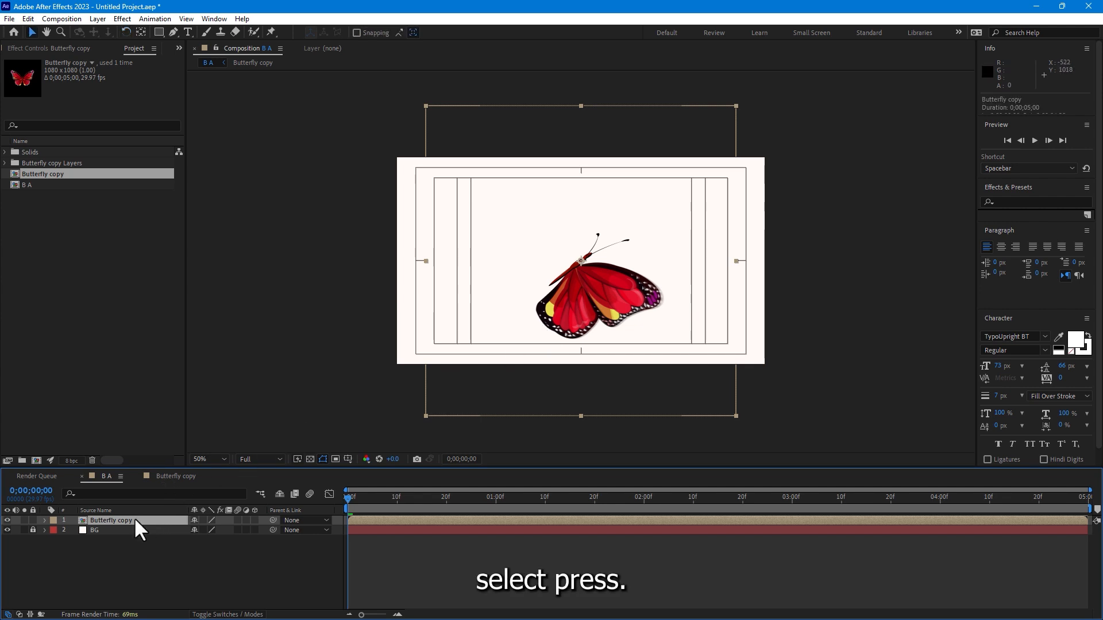
pyautogui.press('s')
pyautogui.moveTo(223, 532); pyautogui.dragTo(189, 541)
pyautogui.moveTo(571, 305); pyautogui.dragTo(363, 390)
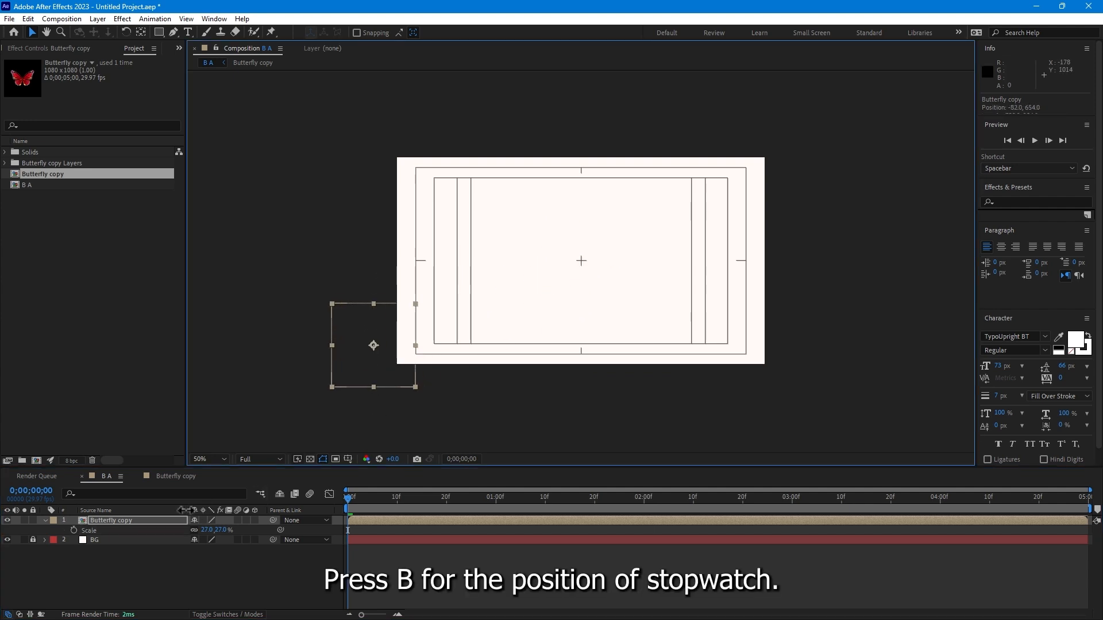
# - Keyframe Butterfly copy's Position at 0 seconds and at 0;00;04;29, moving it beyond the frame's upper-right corner to about 1444, -40
pyautogui.press('p')
pyautogui.click(74, 530)
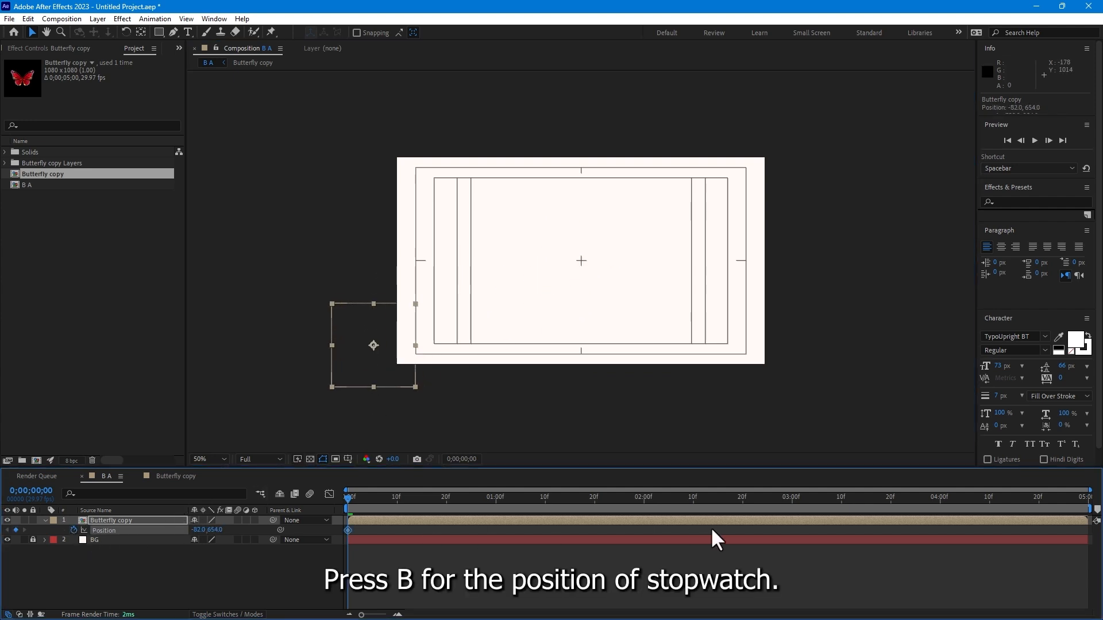
pyautogui.moveTo(1028, 497); pyautogui.dragTo(1084, 497)
pyautogui.moveTo(408, 380); pyautogui.dragTo(815, 156)
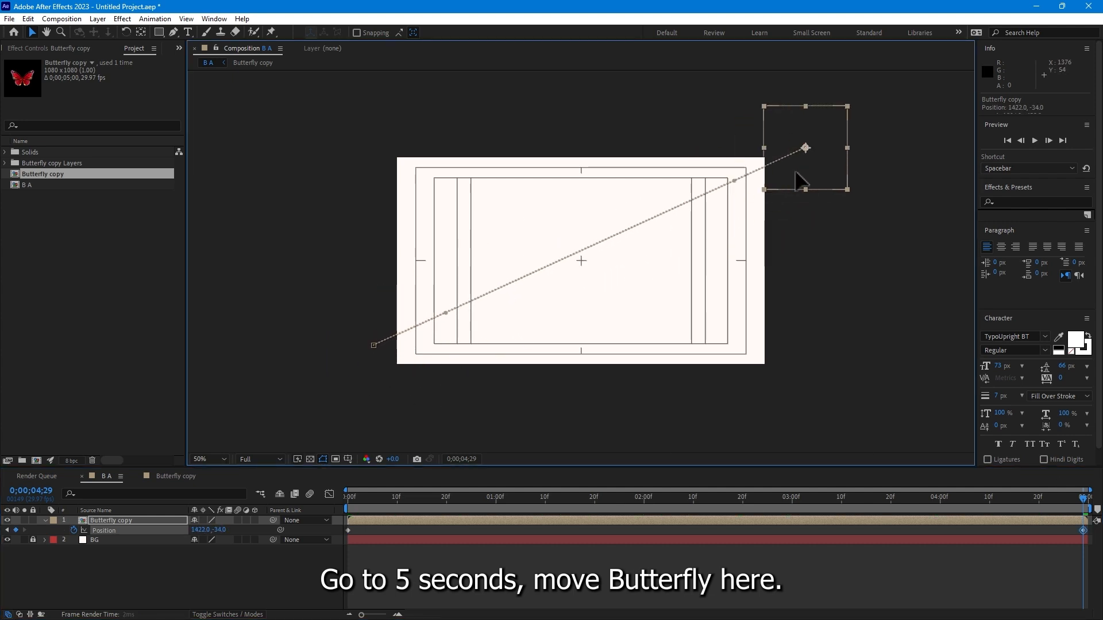
# - Preview the butterfly's diagonal flight from the first frame and scrub to about frame 23
pyautogui.click(347, 497)
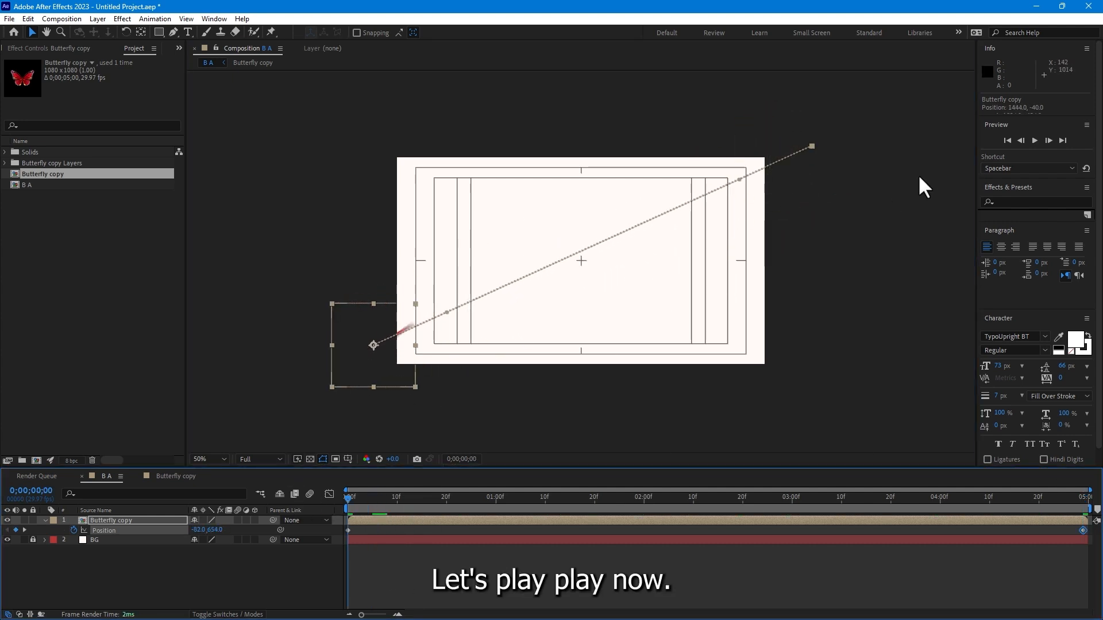
pyautogui.click(1034, 140)
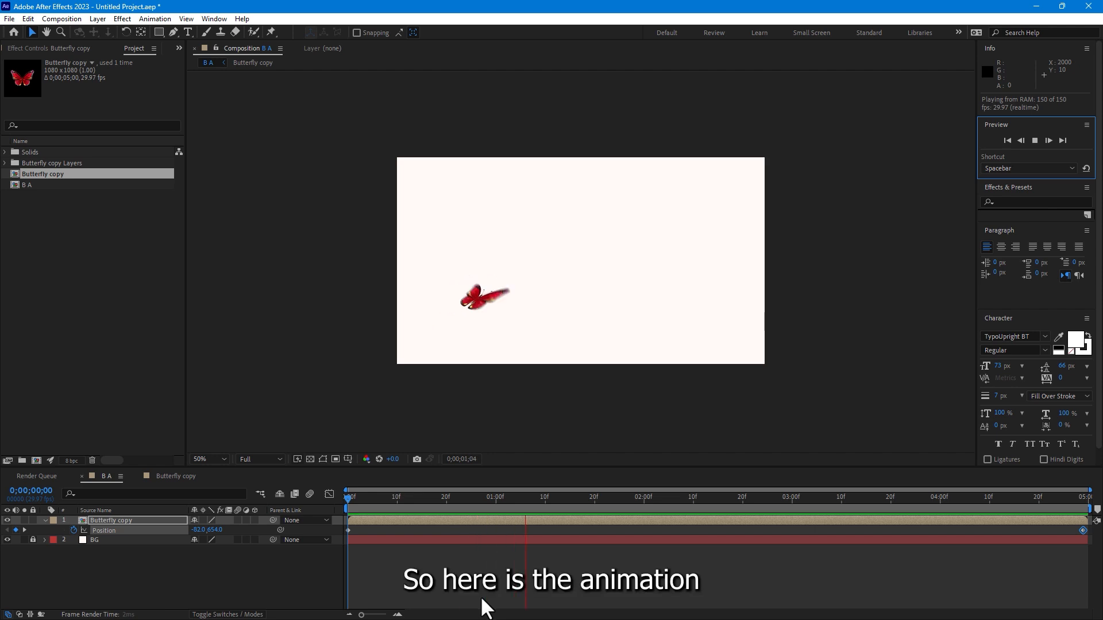
pyautogui.moveTo(367, 498); pyautogui.dragTo(461, 455)
# - Fit the B A composition to the viewer and show the rulers
pyautogui.click(211, 458)
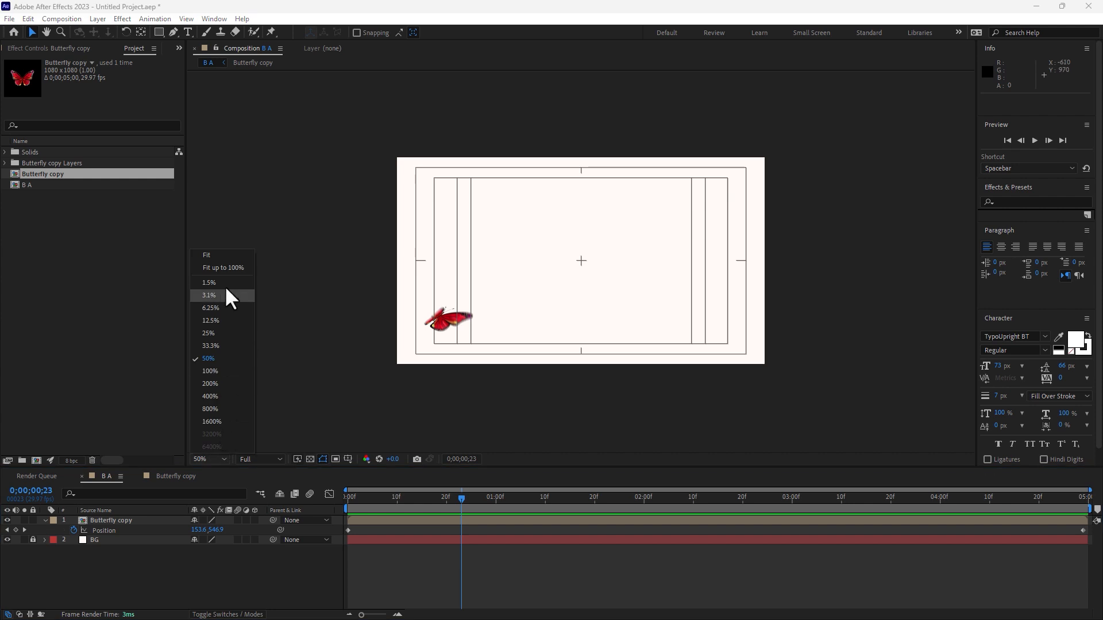
pyautogui.click(225, 250)
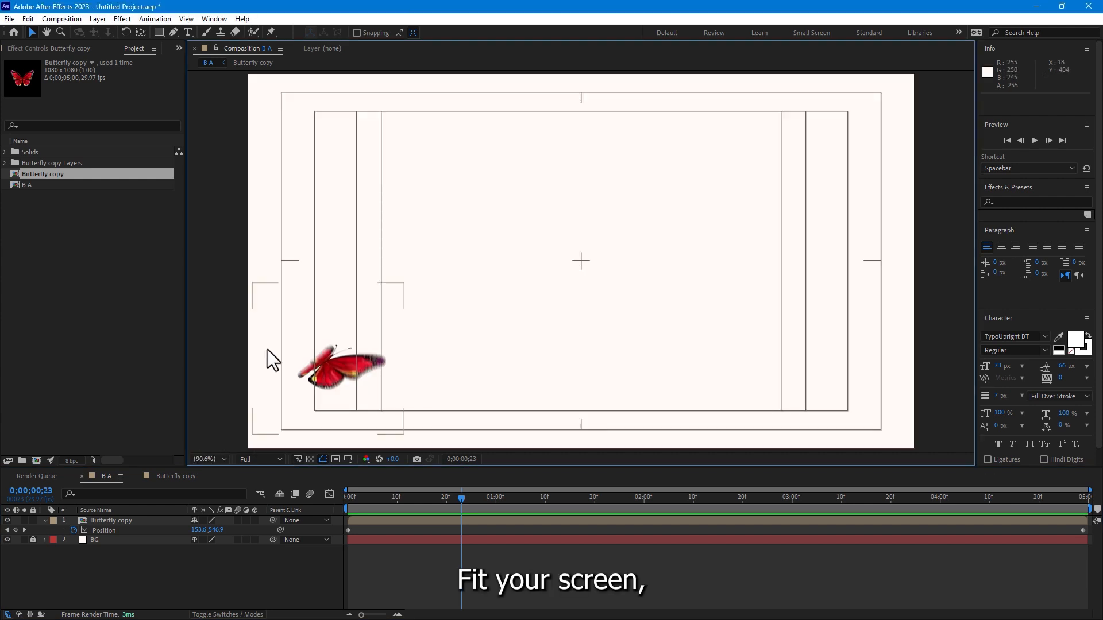
pyautogui.click(299, 460)
pyautogui.click(379, 528)
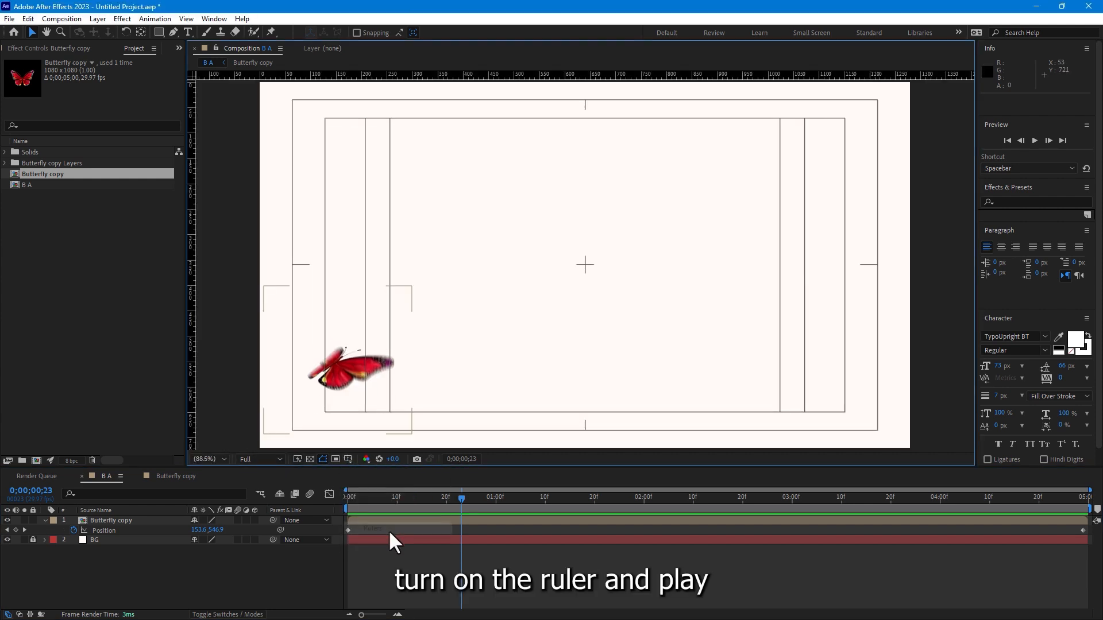
# - Play the animation in the fitted view and scrub through it to 0;00;02;12
pyautogui.press('space')
pyautogui.moveTo(738, 492); pyautogui.dragTo(382, 512)
pyautogui.moveTo(454, 514); pyautogui.dragTo(704, 511)
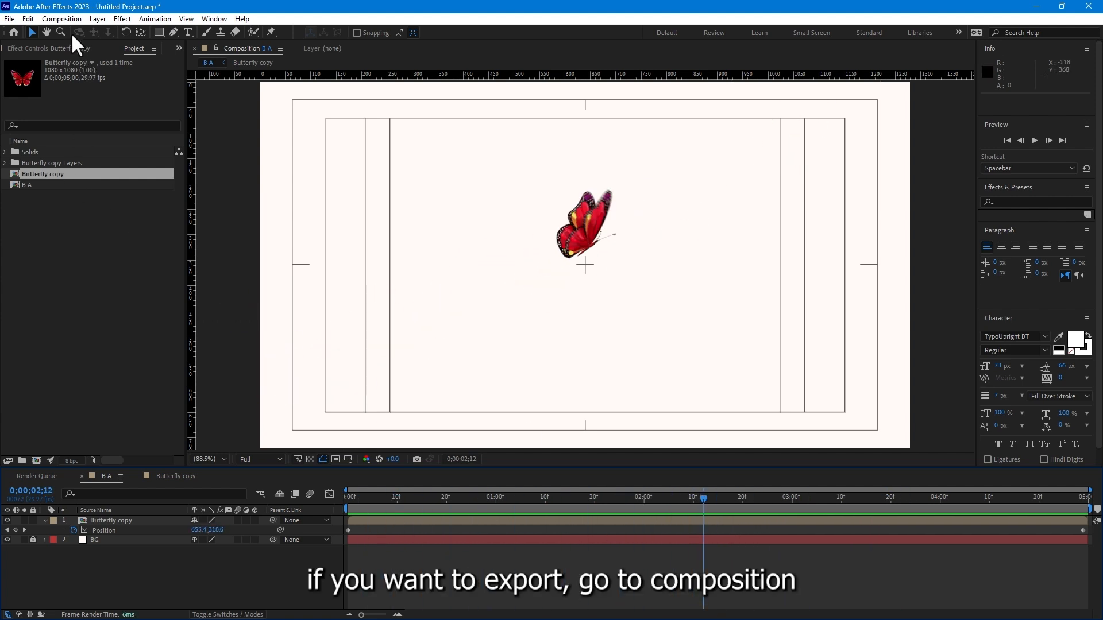
# - Add the B A composition to the render queue and set its output module format to H.264
pyautogui.click(61, 19)
pyautogui.click(87, 117)
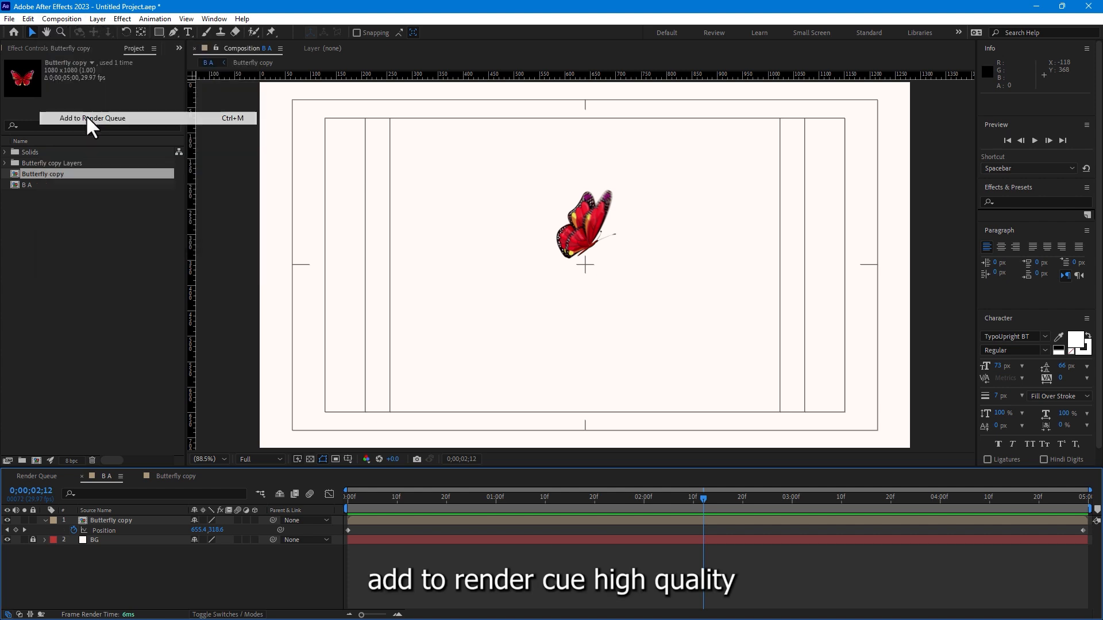
pyautogui.click(99, 546)
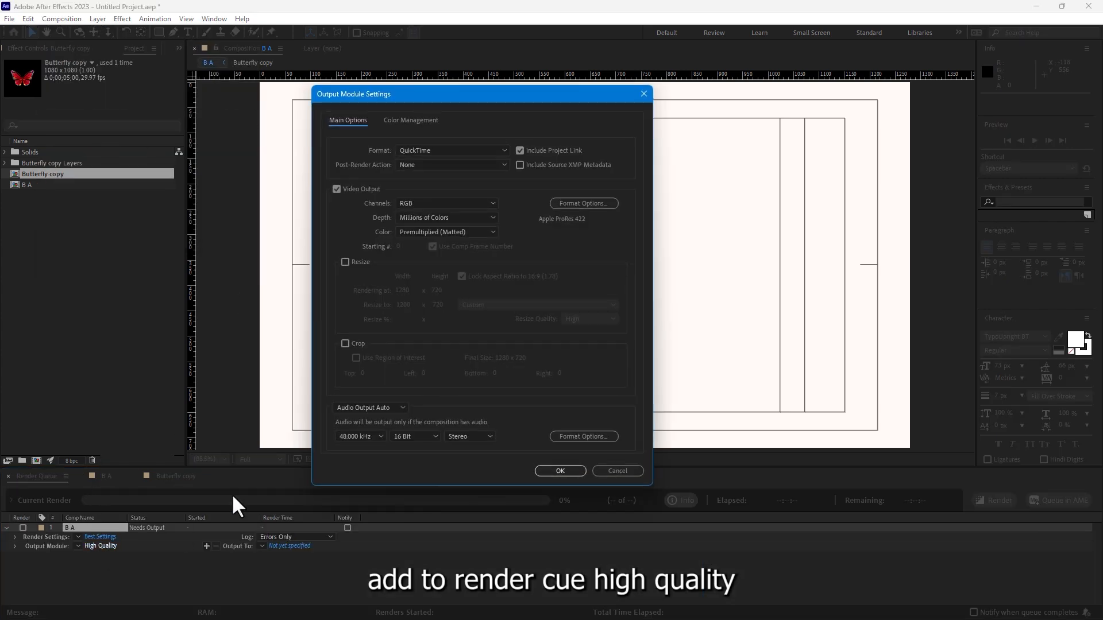
pyautogui.click(431, 150)
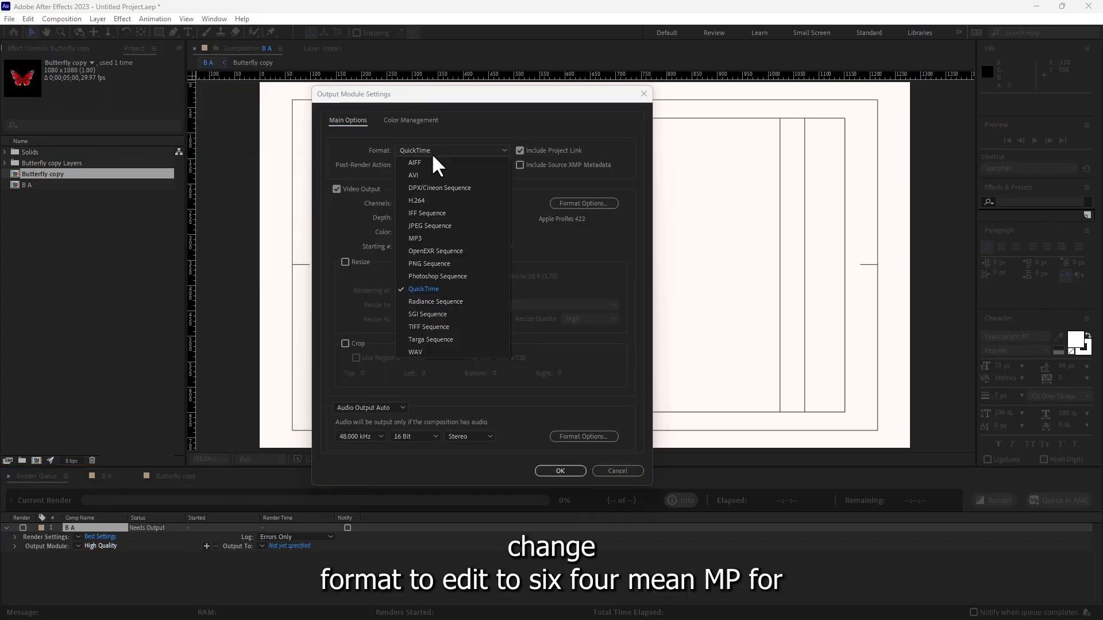
pyautogui.click(431, 201)
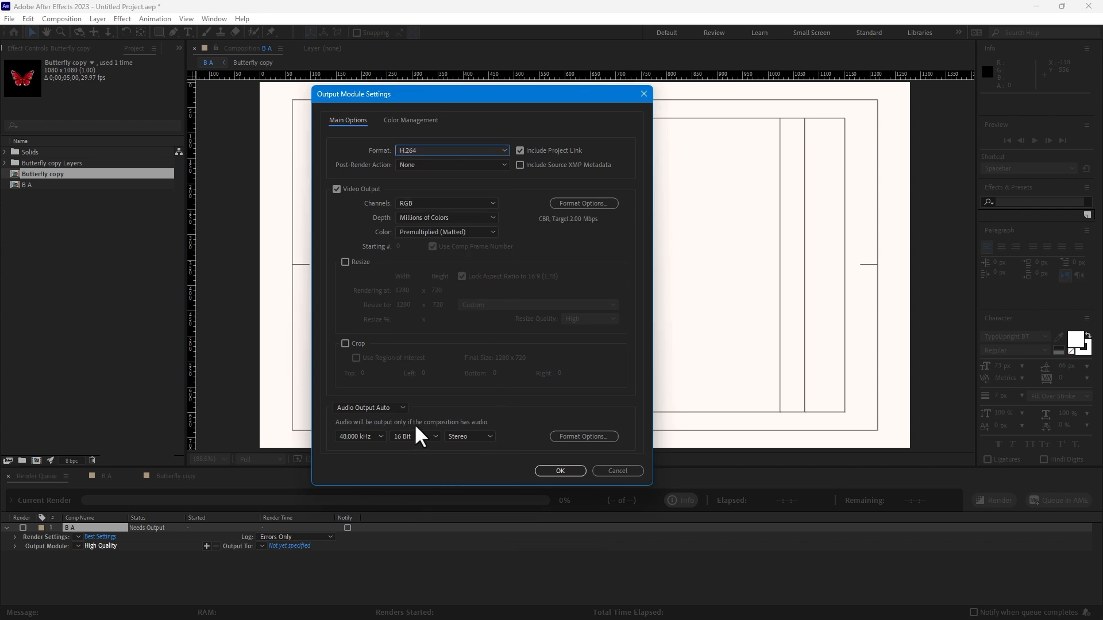
pyautogui.click(552, 470)
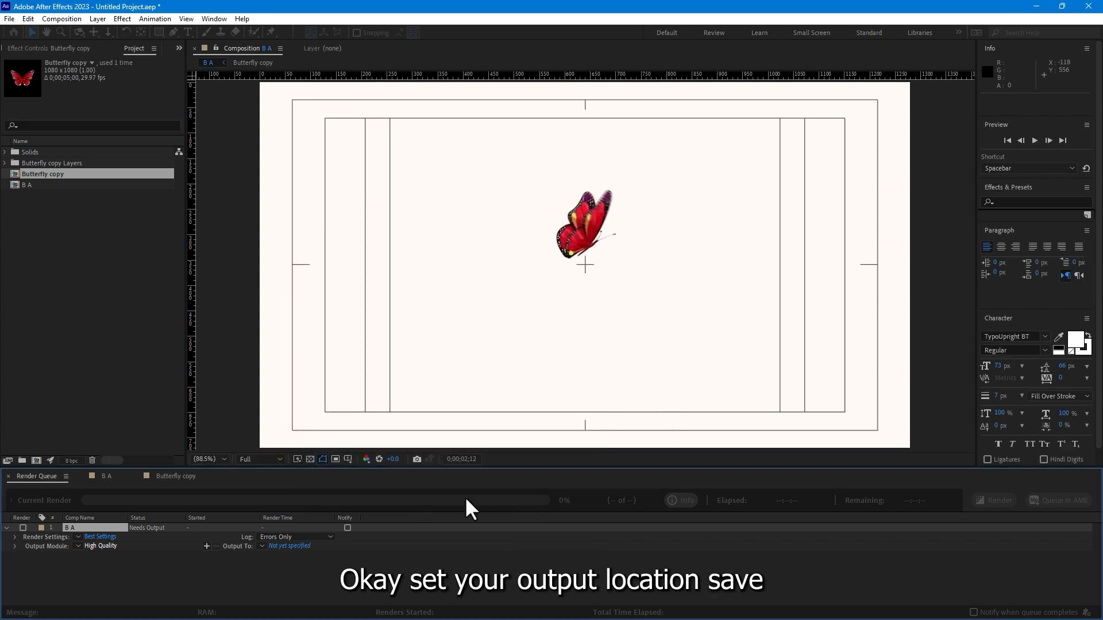
# - Set the render output to B A.mp4 on the Desktop and render the queued composition
pyautogui.click(288, 547)
pyautogui.click(49, 156)
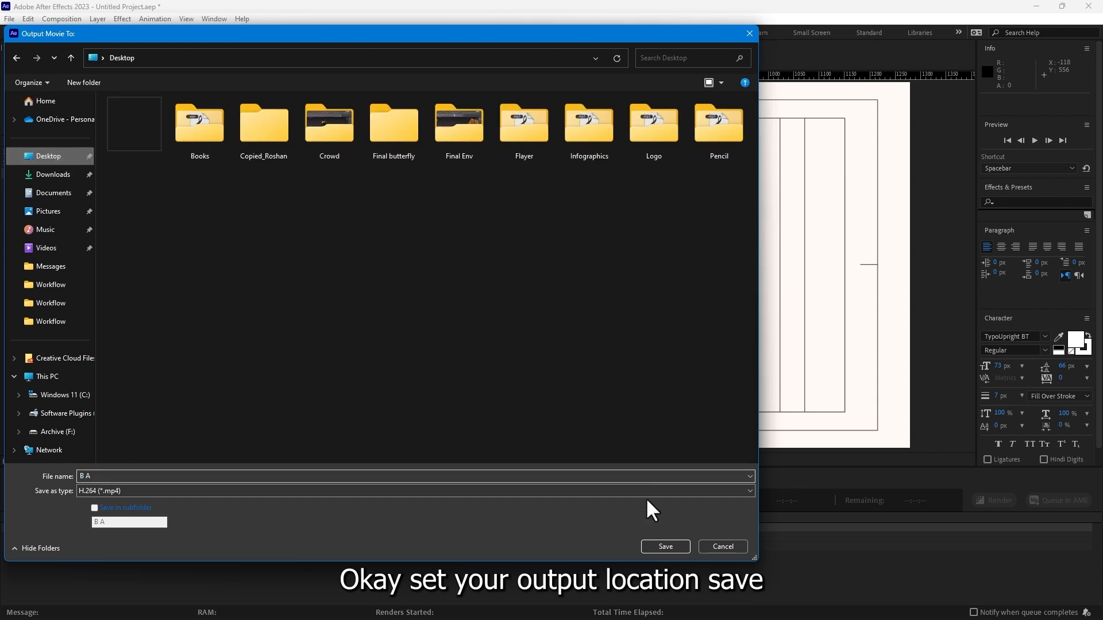
pyautogui.click(667, 546)
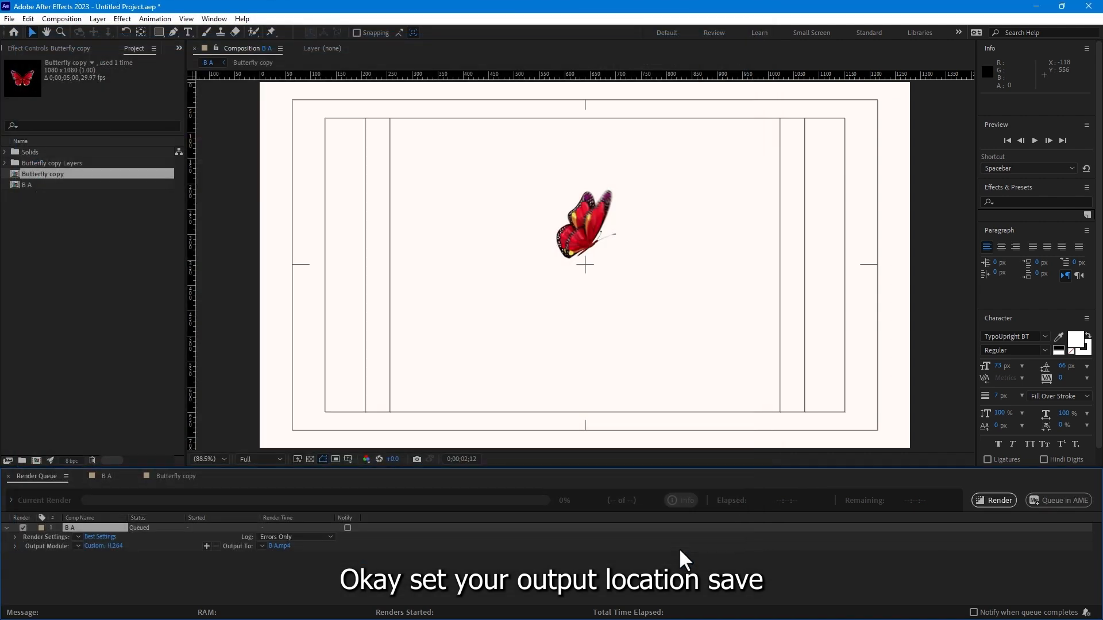
pyautogui.click(992, 498)
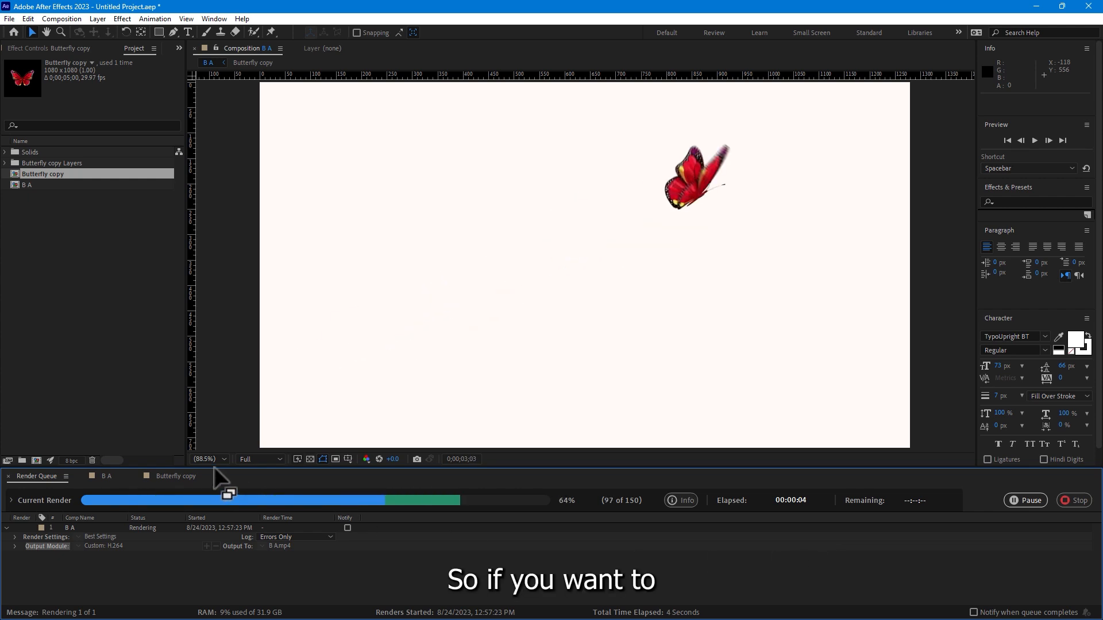
# - Return to the B A timeline and look through the project's Save As options, including the copy for version 18.x
pyautogui.click(110, 476)
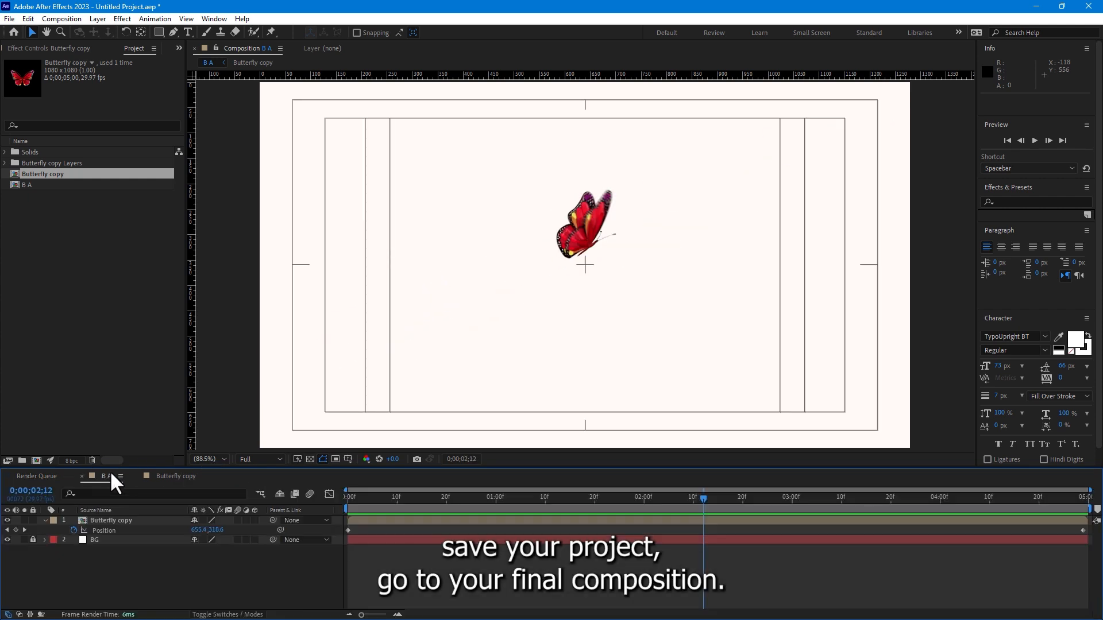
pyautogui.click(10, 18)
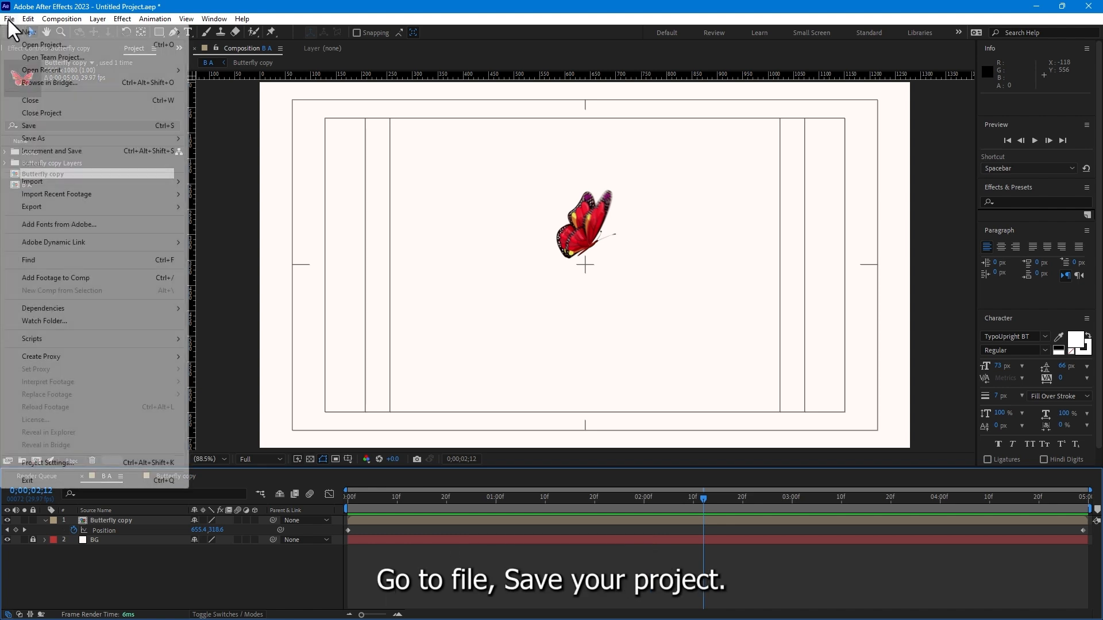
pyautogui.moveTo(74, 137)
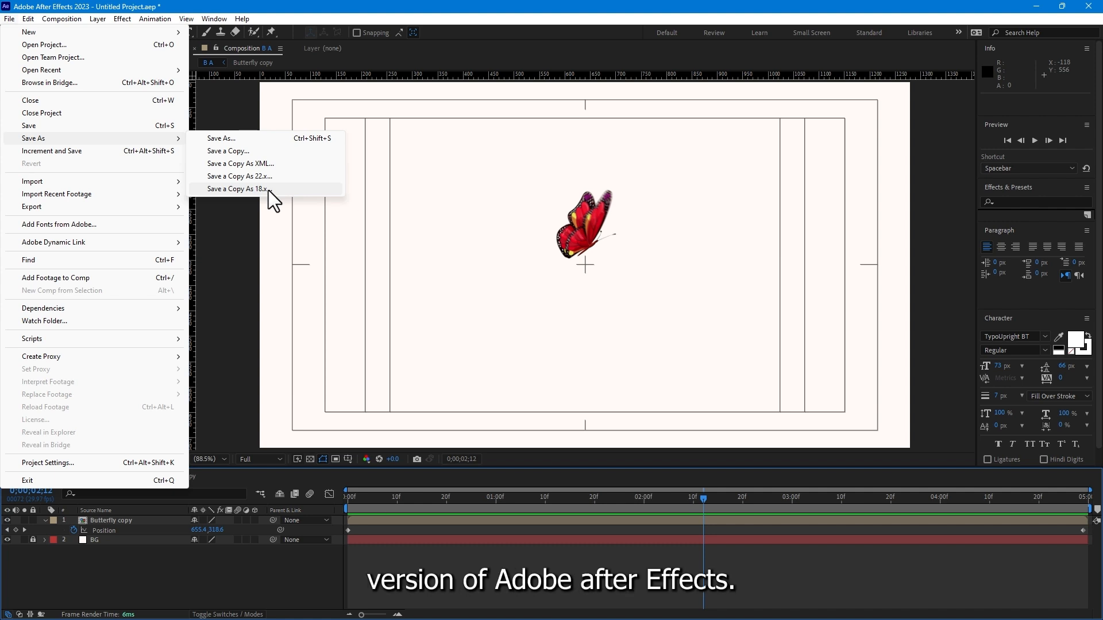
pyautogui.click(405, 549)
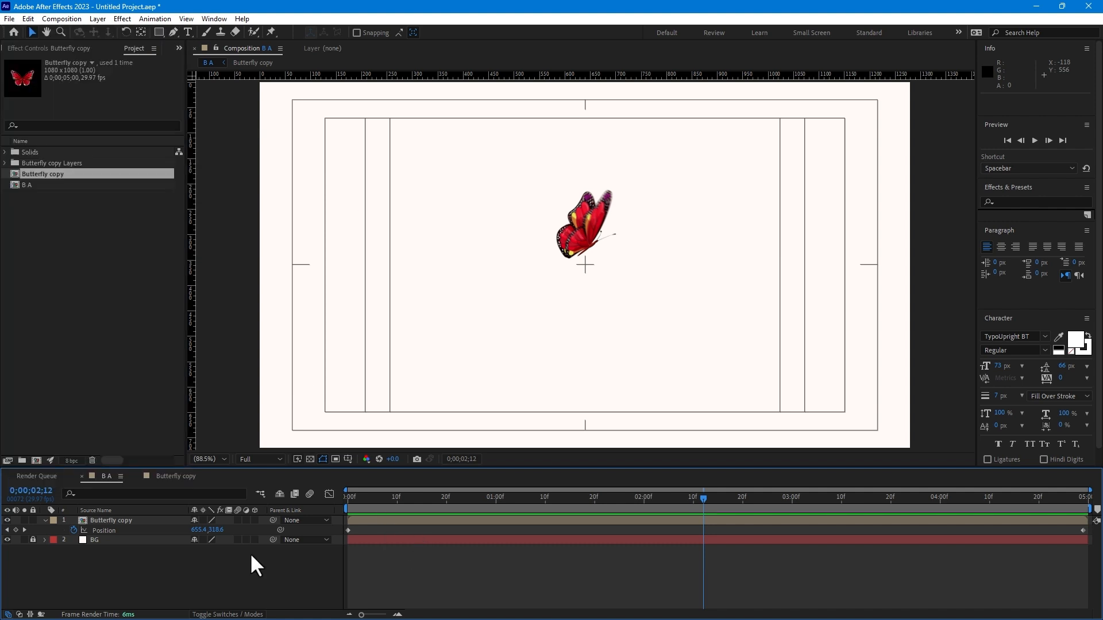
# - Duplicate the Butterfly copy layer in B A and delay the duplicate by 19 frames
pyautogui.click(101, 520)
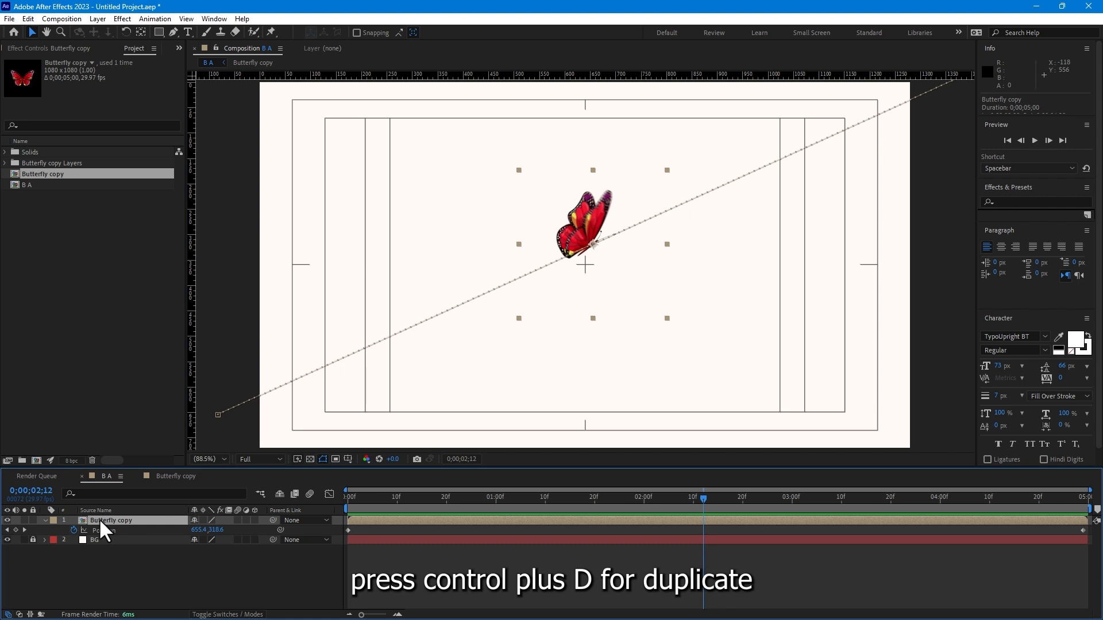
pyautogui.hotkey('ctrl', 'd')
pyautogui.moveTo(446, 520); pyautogui.dragTo(540, 521)
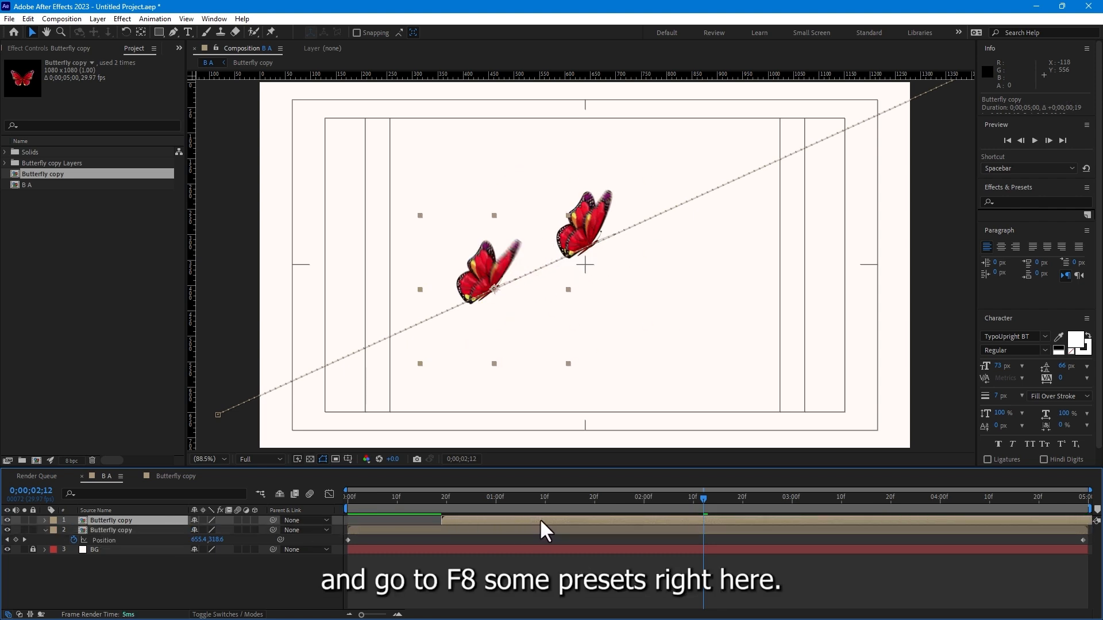
# - Apply the Hue/Saturation effect to the delayed butterfly duplicate and set its Master Hue to +95° for a green color
pyautogui.click(1033, 201)
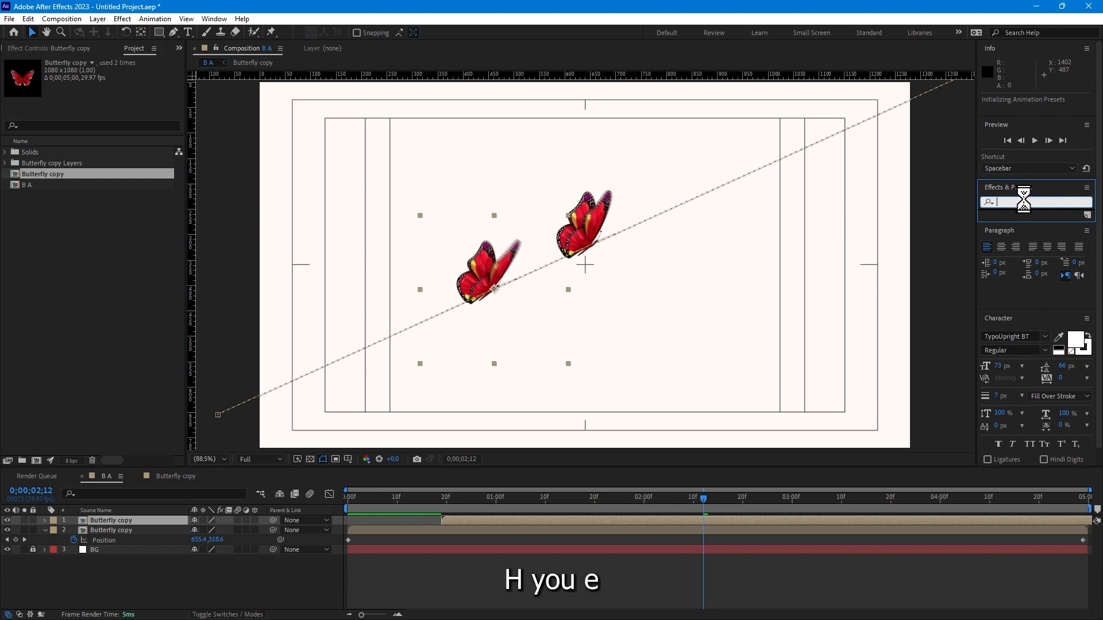
pyautogui.write('h')
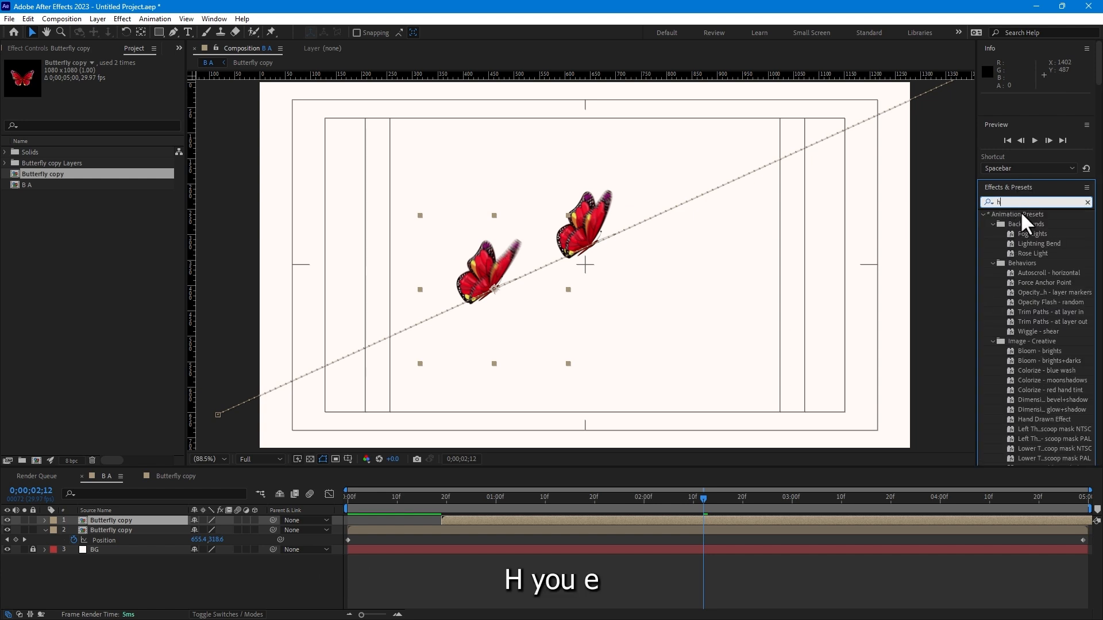
pyautogui.write('ue')
pyautogui.moveTo(1040, 263); pyautogui.dragTo(132, 520)
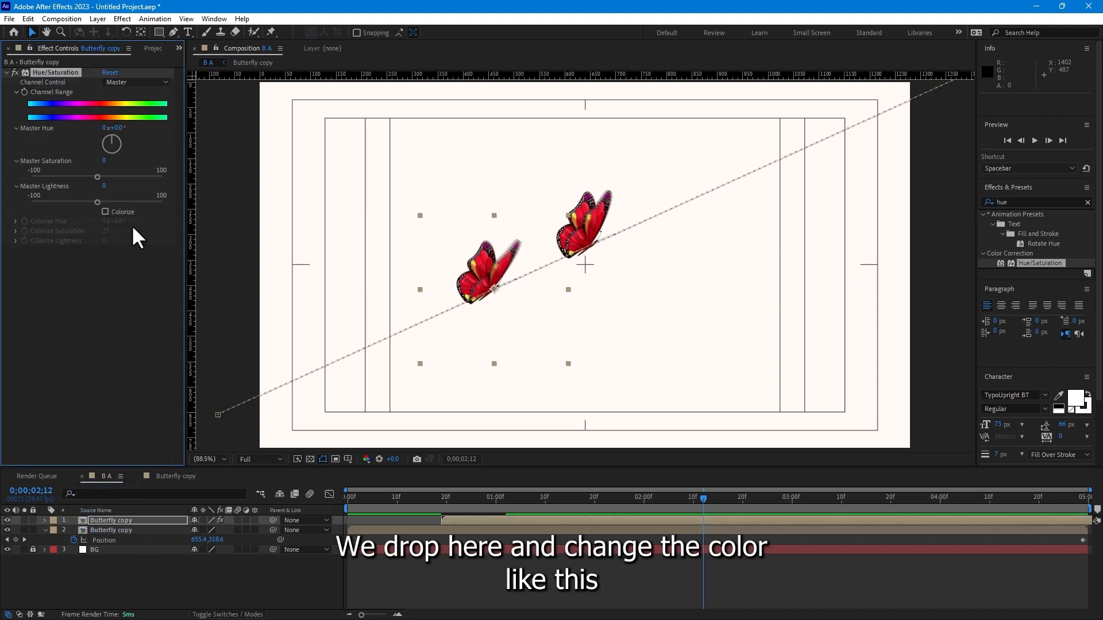
pyautogui.moveTo(117, 129); pyautogui.dragTo(171, 130)
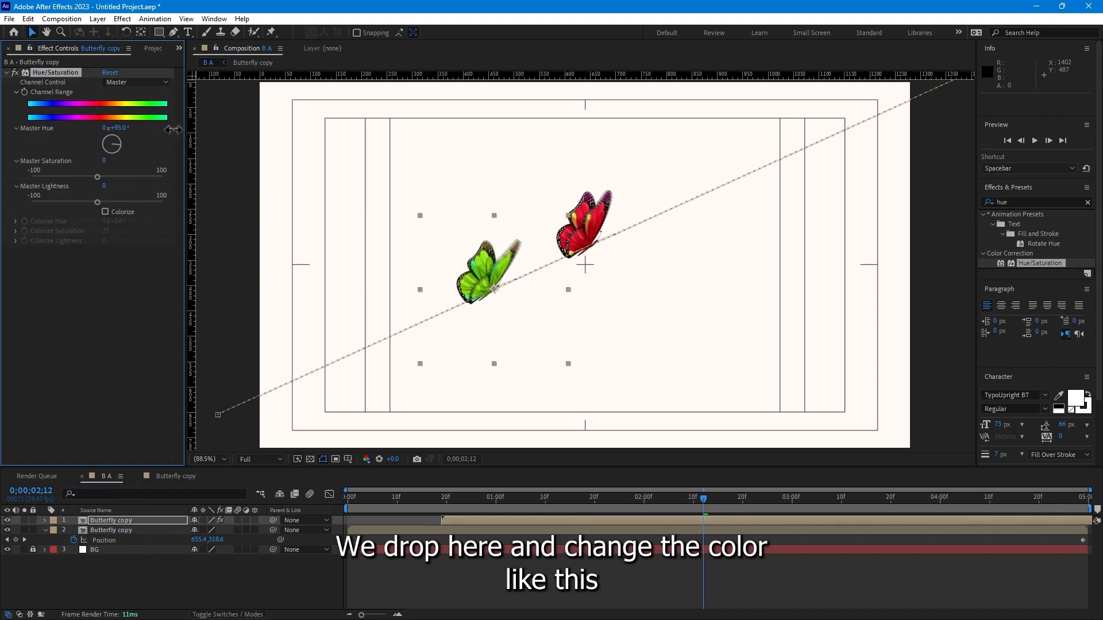
# - Duplicate the green butterfly layer, dismiss the IDM warning, and delay the new copy by another 14 frames
pyautogui.click(469, 519)
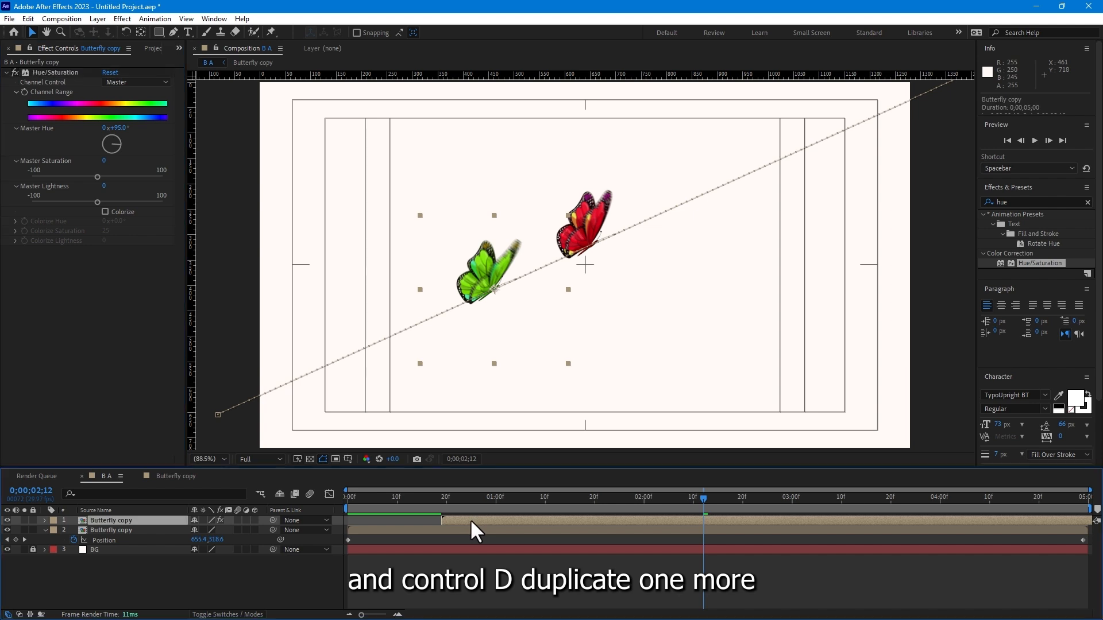
pyautogui.hotkey('ctrl', 'd')
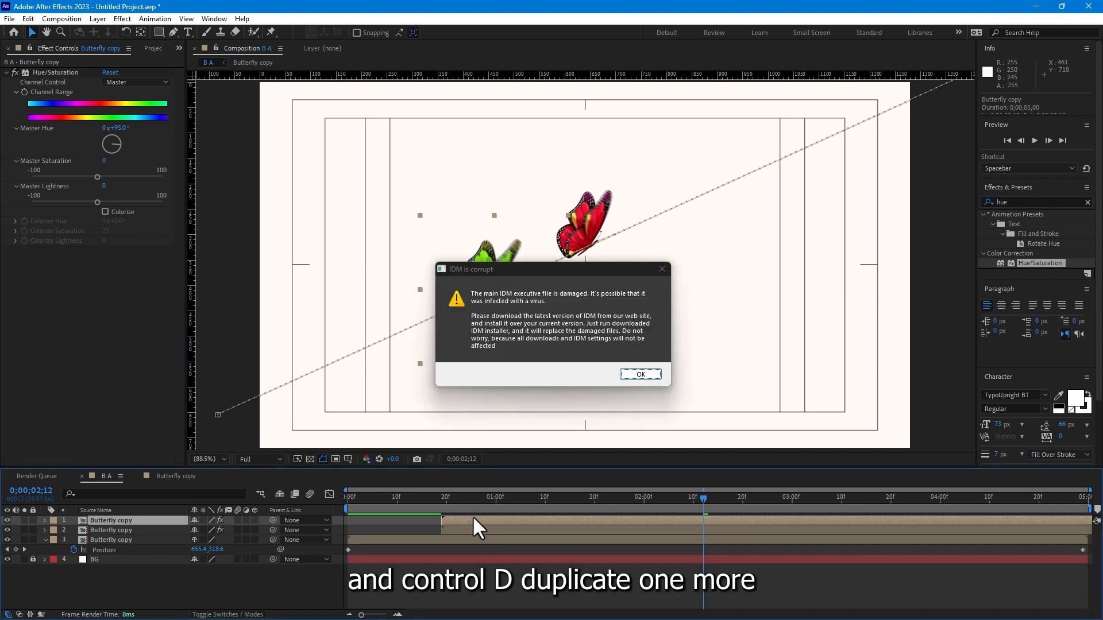
pyautogui.click(643, 376)
pyautogui.moveTo(595, 520); pyautogui.dragTo(665, 520)
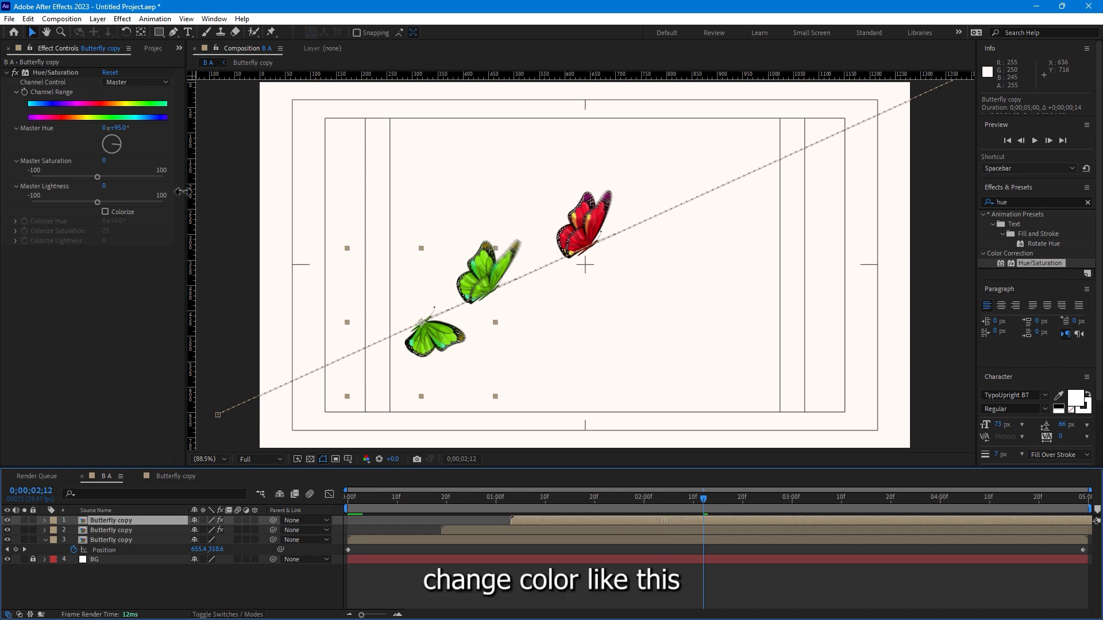
# - Set the newest butterfly copy's Master Hue to -58° for a purple color and play the composition from the first frame
pyautogui.moveTo(115, 128); pyautogui.dragTo(73, 165)
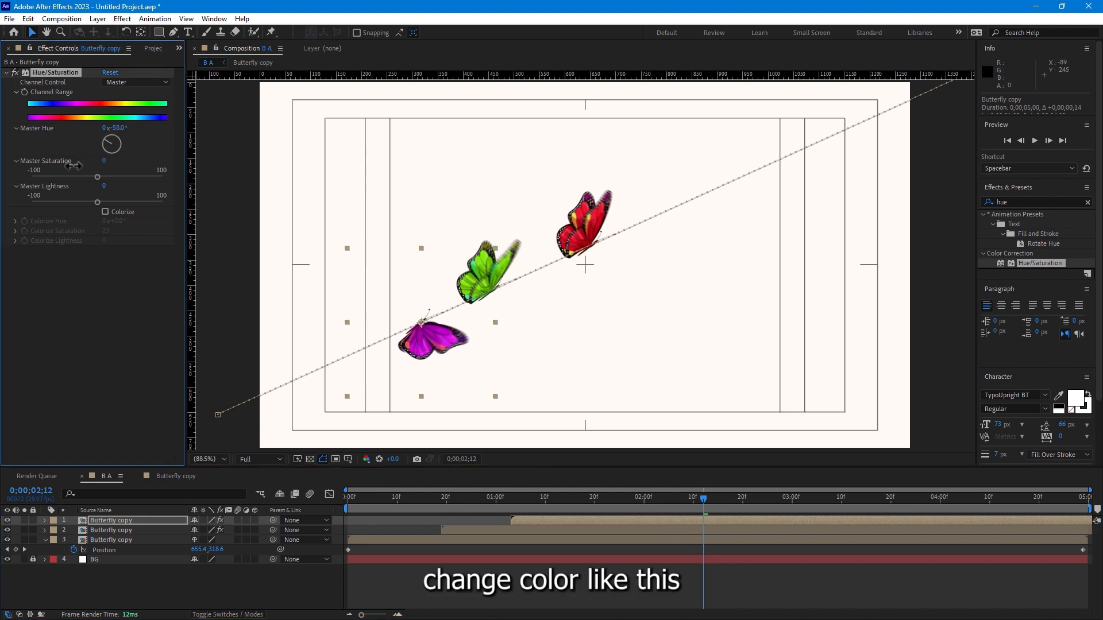
pyautogui.press('Home')
pyautogui.click(1035, 139)
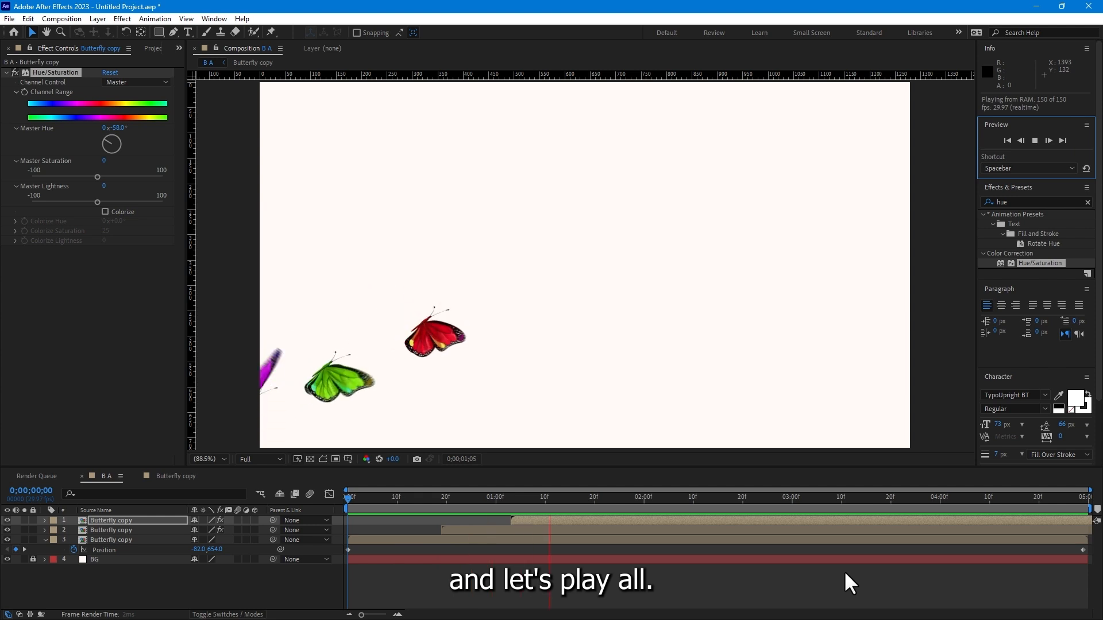